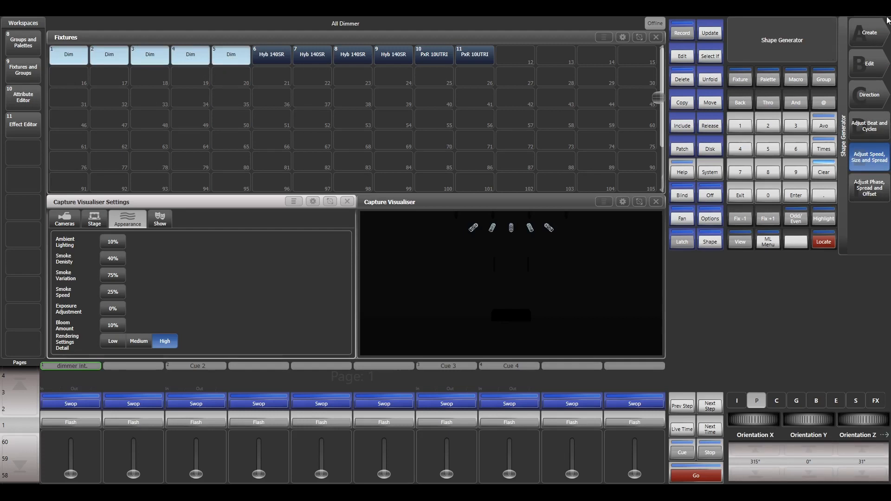
- Create a shape from the Dimmer category on the five selected dimmer fixtures, using the first shape offered
left_click(869, 33)
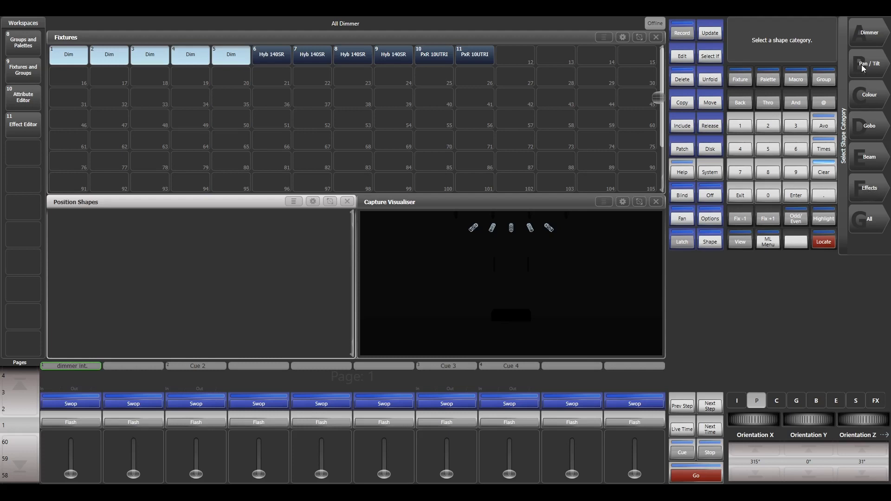
left_click(868, 35)
left_click(877, 41)
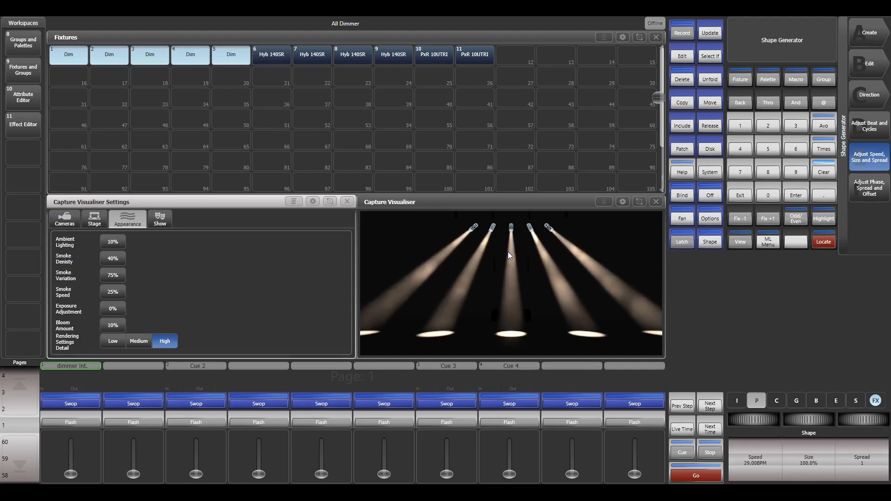
- Set the dimmer shape's spread to 5
left_click(853, 456)
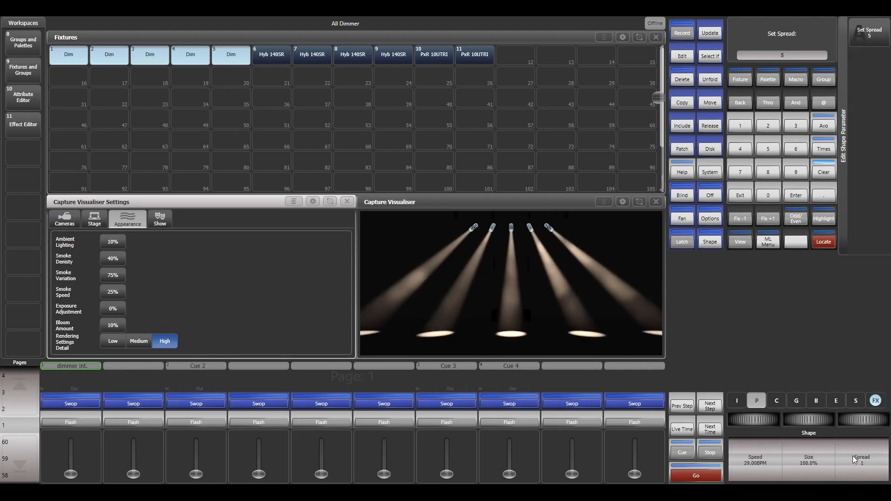
type("5")
key("Return")
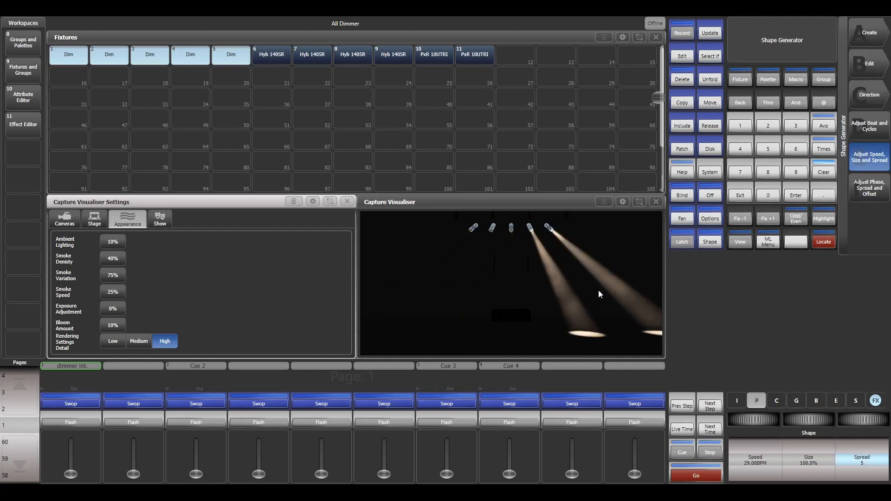
- Try the leftward shape direction, then set the dimmer shape's direction to the horizontal two-way arrow
left_click(881, 93)
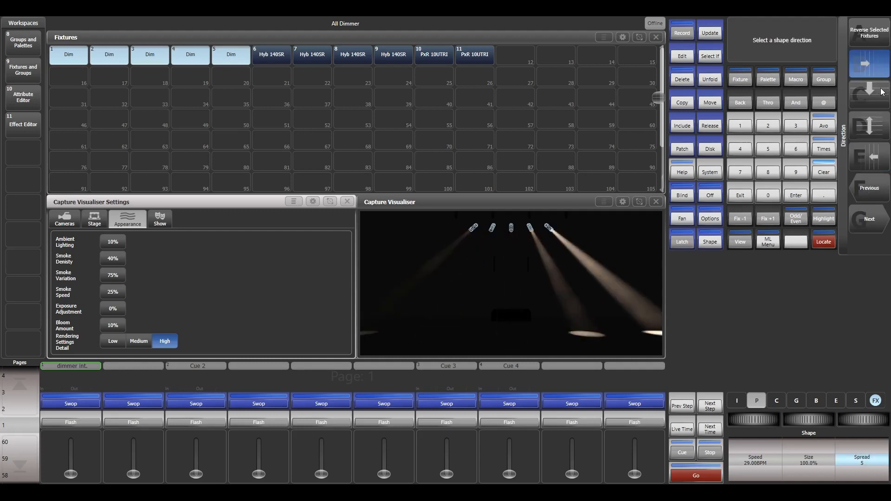
left_click(869, 157)
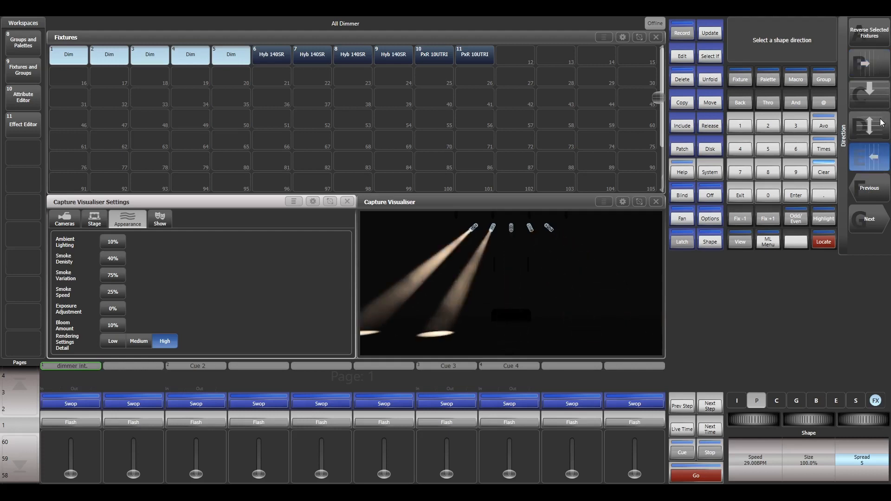
left_click(872, 218)
left_click(869, 63)
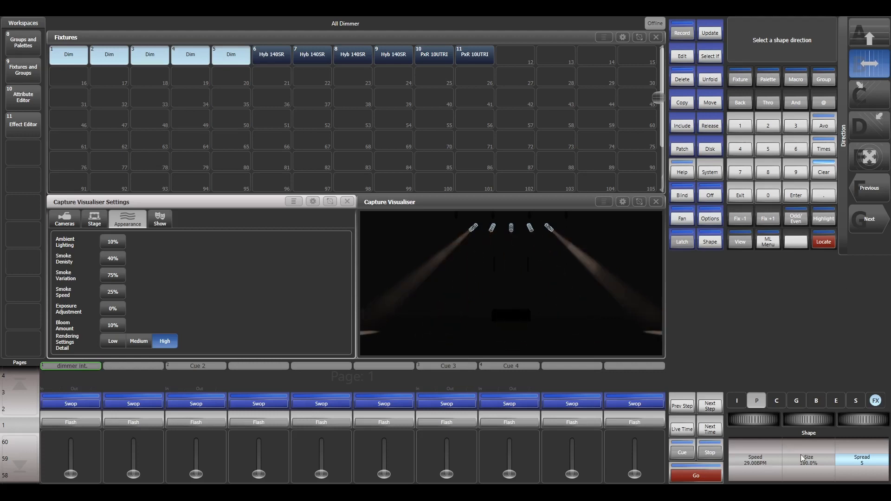
- Vary the dimmer shape's size and try out speeds of 1 second and 2 seconds
left_click_drag(815, 424, 780, 423)
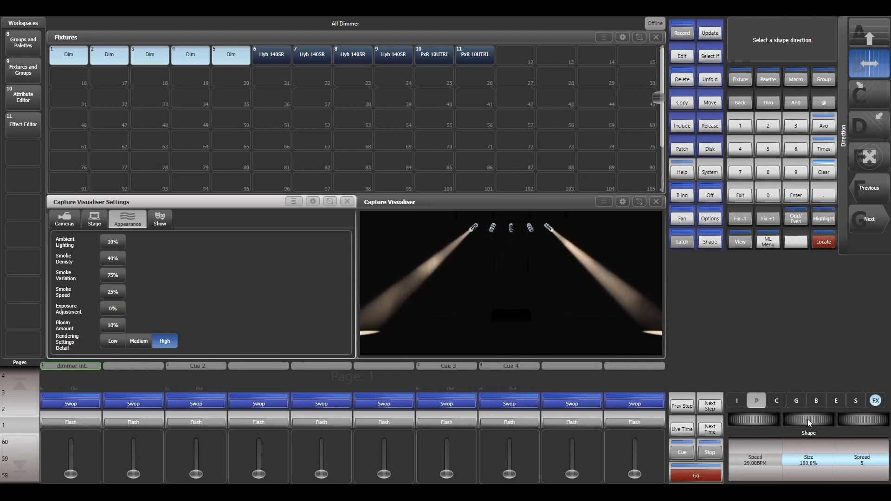
left_click(749, 461)
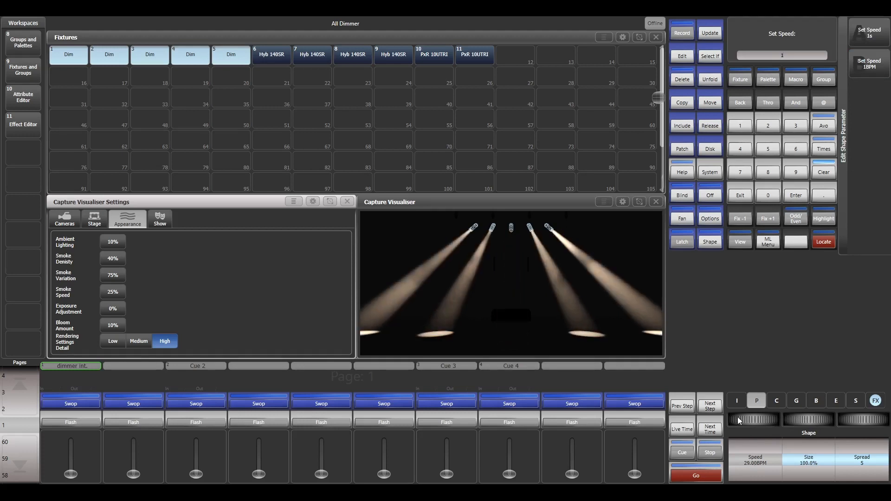
key("Return")
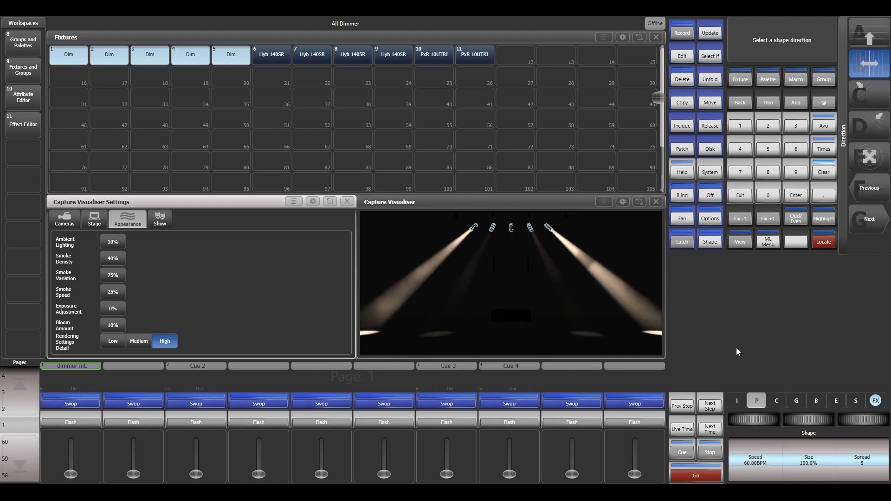
left_click(749, 464)
type("2")
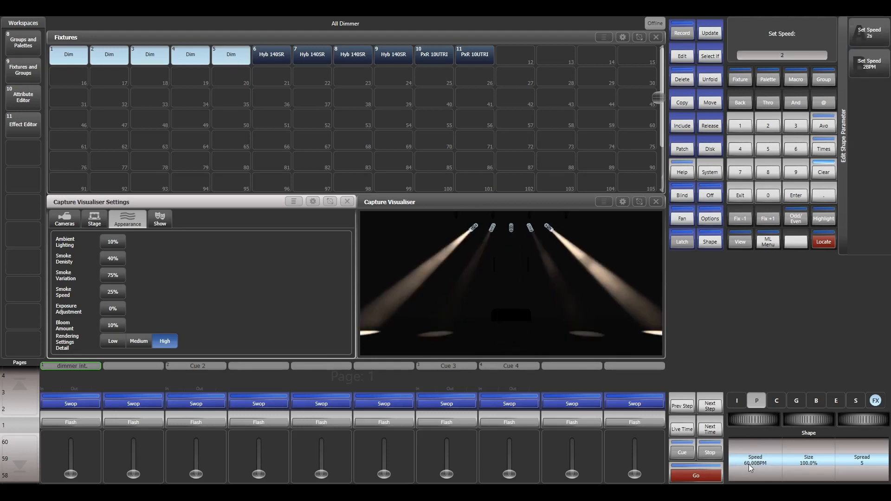
key("Return")
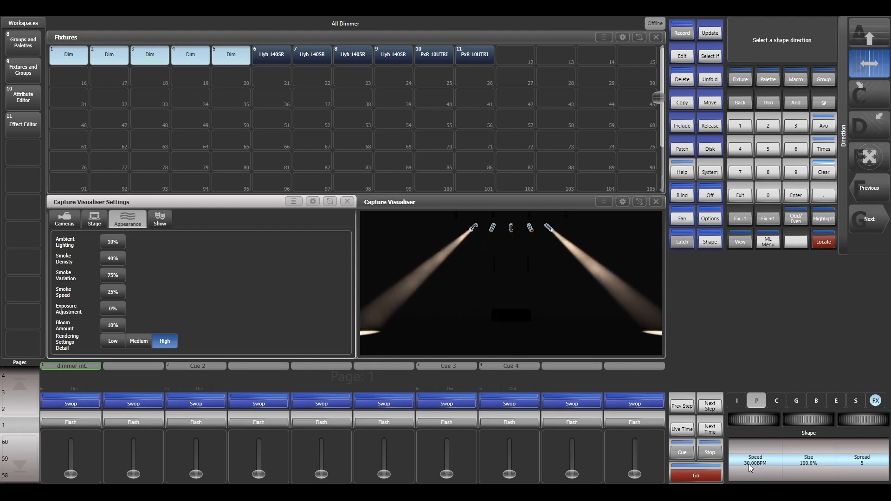
- Set the dimmer shape's speed to 200 BPM and return to the Shape Generator options
left_click(748, 464)
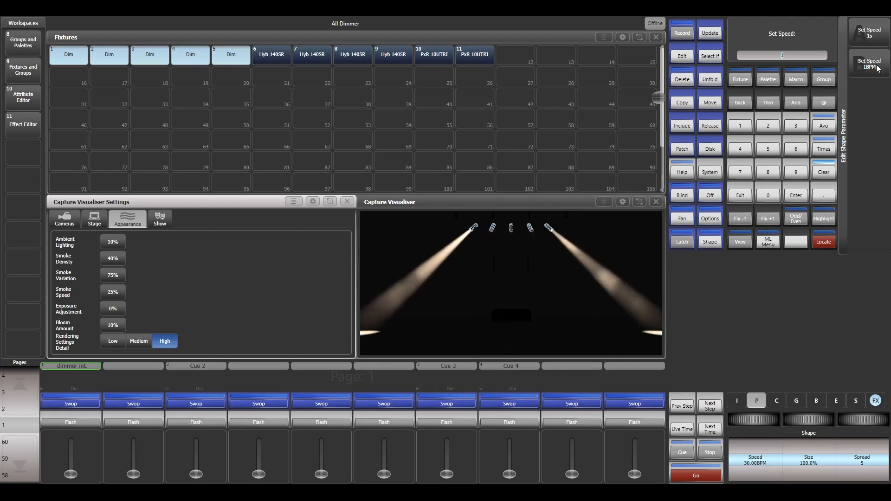
key("BackSpace")
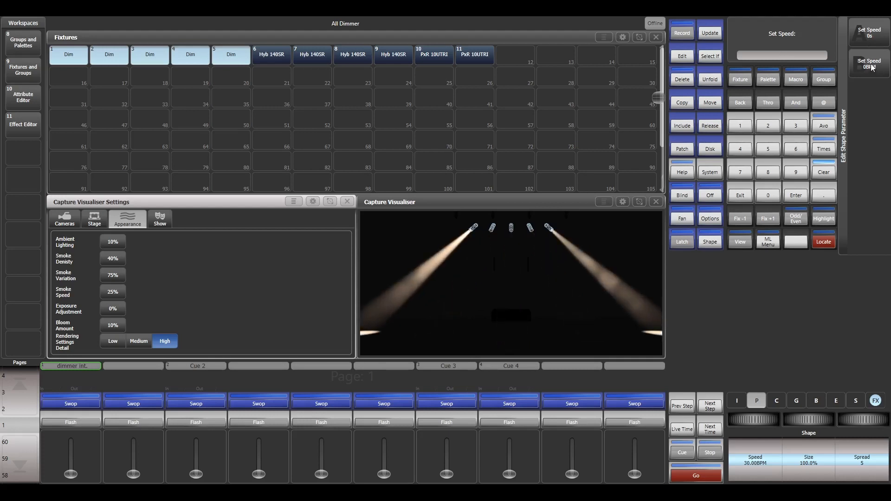
type("200")
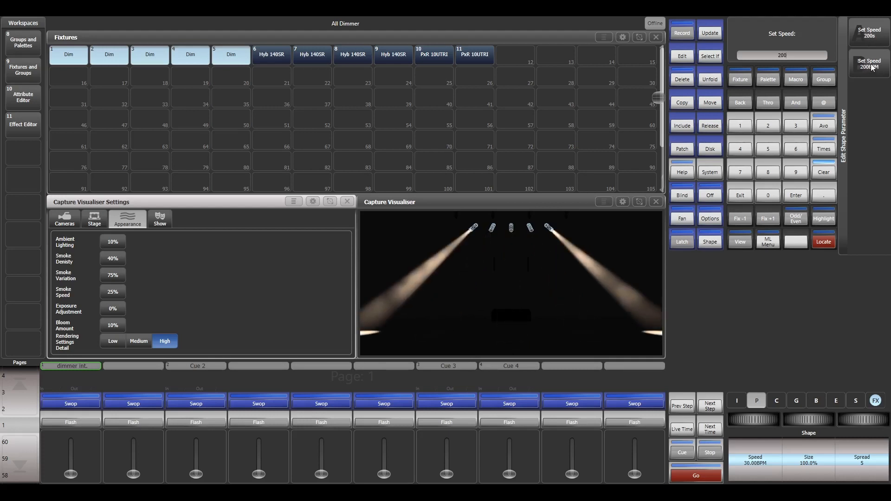
left_click(872, 68)
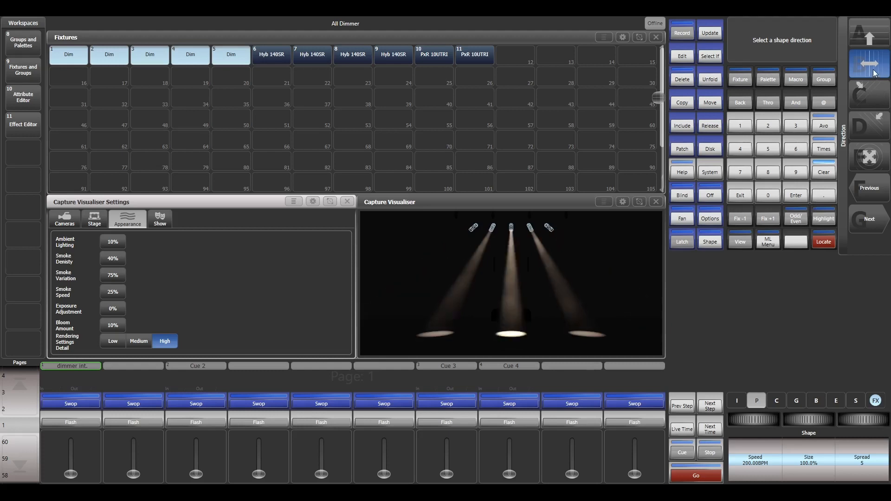
left_click(750, 195)
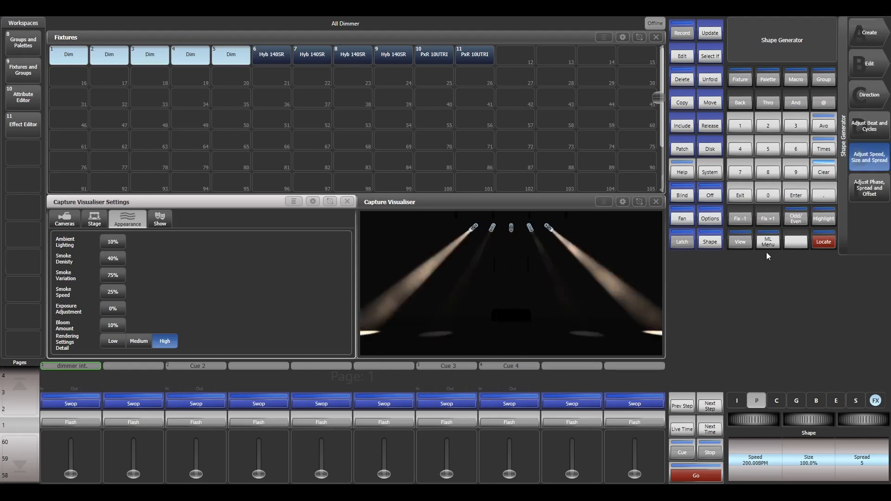
- Record the dimmer shape as a memory on the tenth playback, then clear the programmer and leave the Shape Generator
left_click(682, 31)
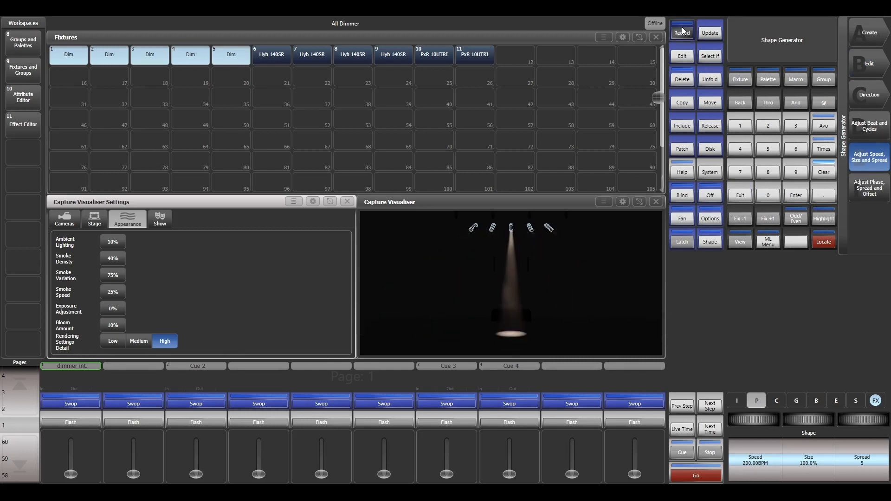
left_click(636, 399)
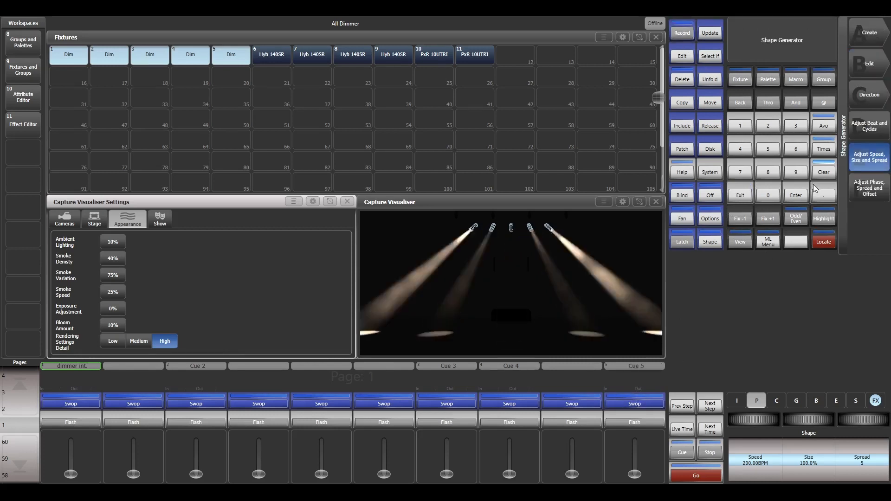
left_click(824, 173)
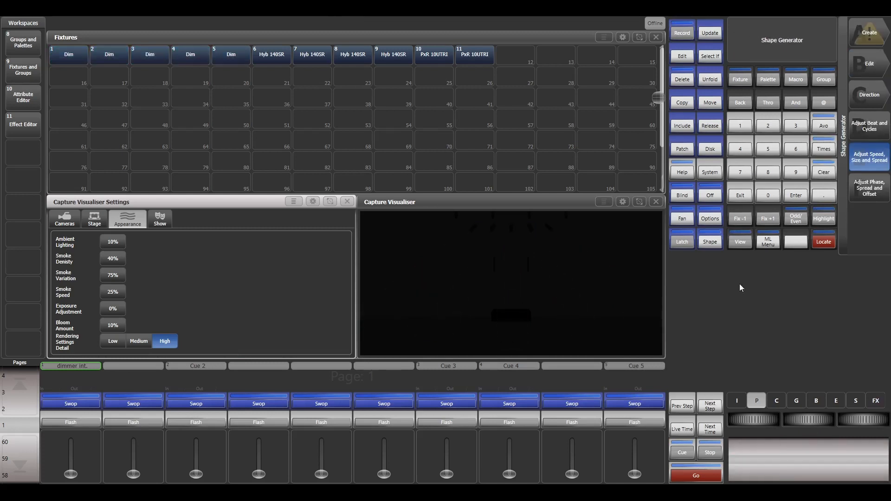
left_click(746, 197)
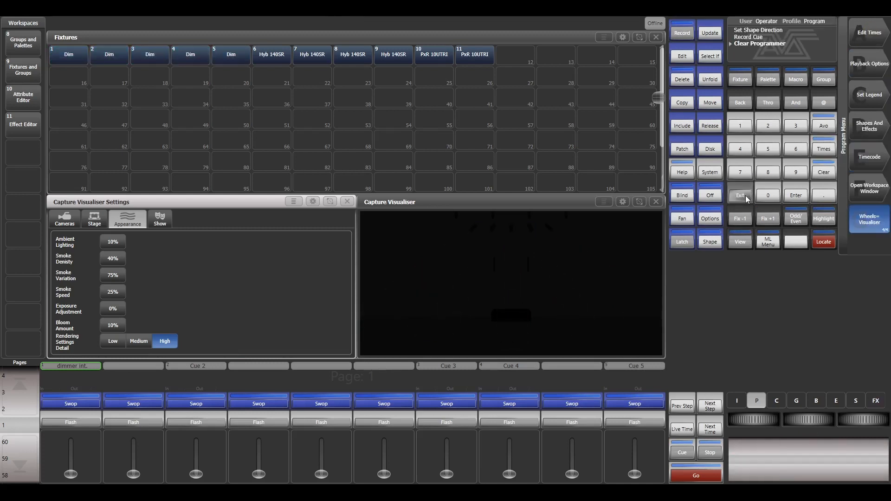
- Test the recorded Cue 5 by flashing it and moving its playback fader
left_click(641, 421)
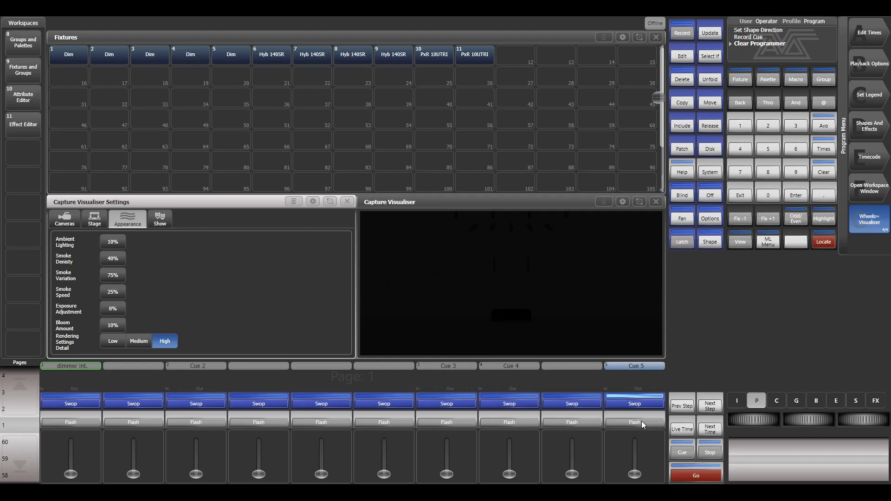
mouse_move(635, 473)
left_mouse_down()
mouse_move(634, 432)
mouse_move(637, 474)
left_mouse_up()
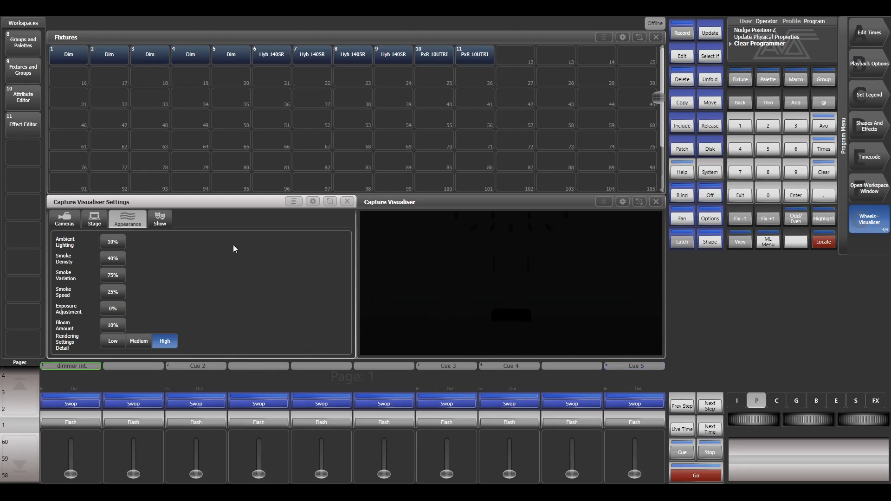
- With Cue 2 raised to full, set Position Z of Hyb 140SR fixtures 6 to 9 to 1.00 m and switch the wheels to Level
left_click_drag(285, 57, 390, 56)
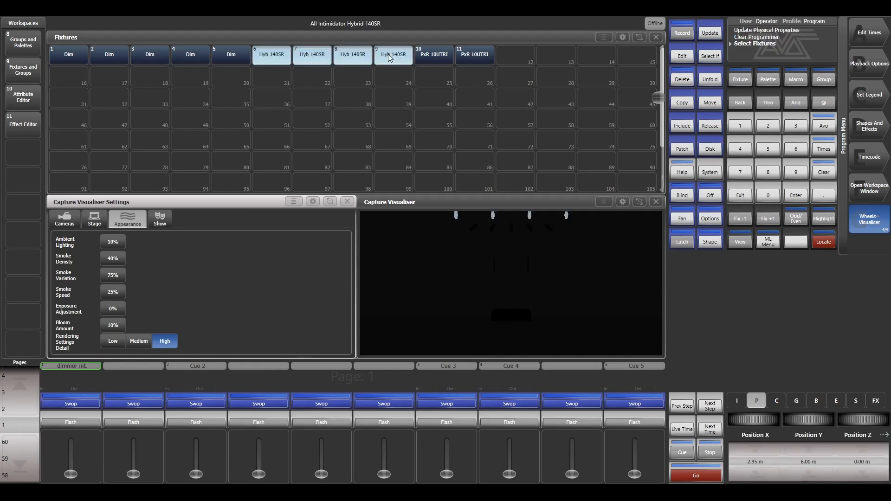
left_click_drag(200, 475, 197, 440)
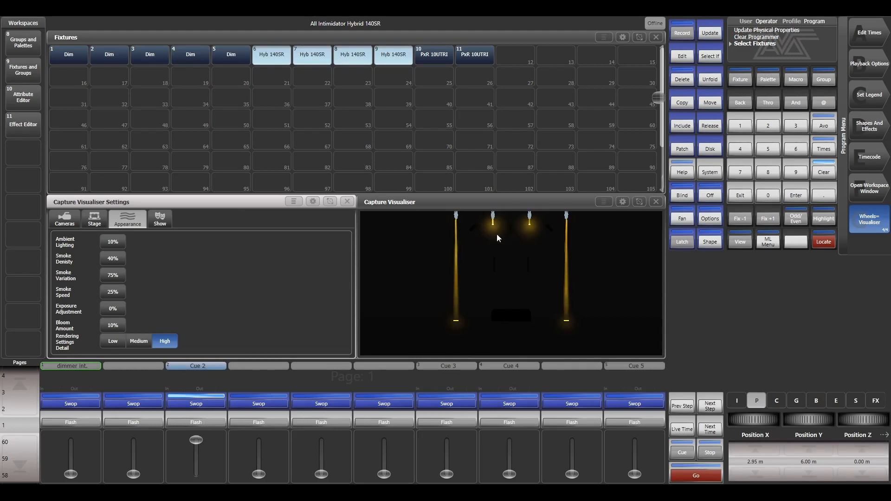
left_click(852, 448)
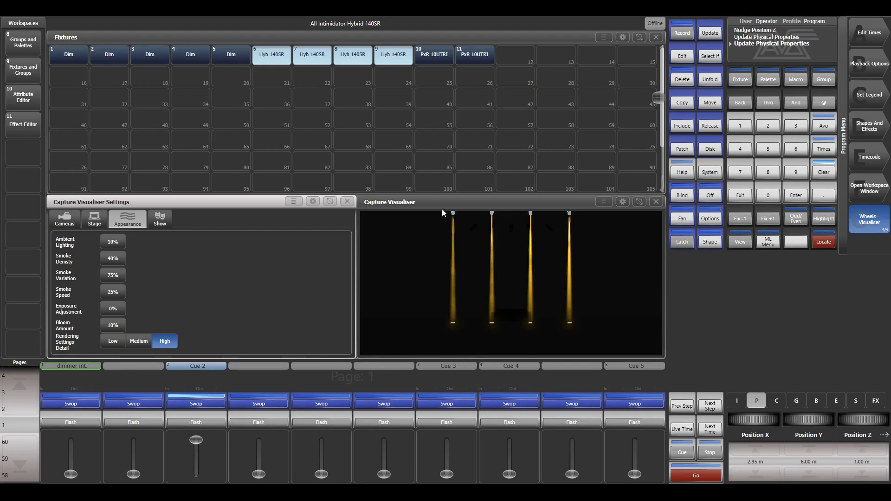
left_click(860, 228)
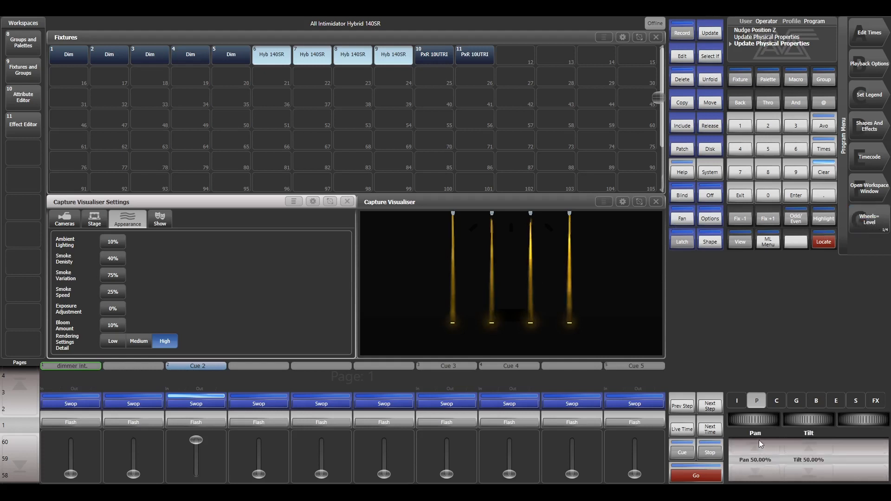
- Try different pan and tilt values on the selected Hyb 140SR fixtures, including pan 0%
left_click_drag(753, 425, 757, 444)
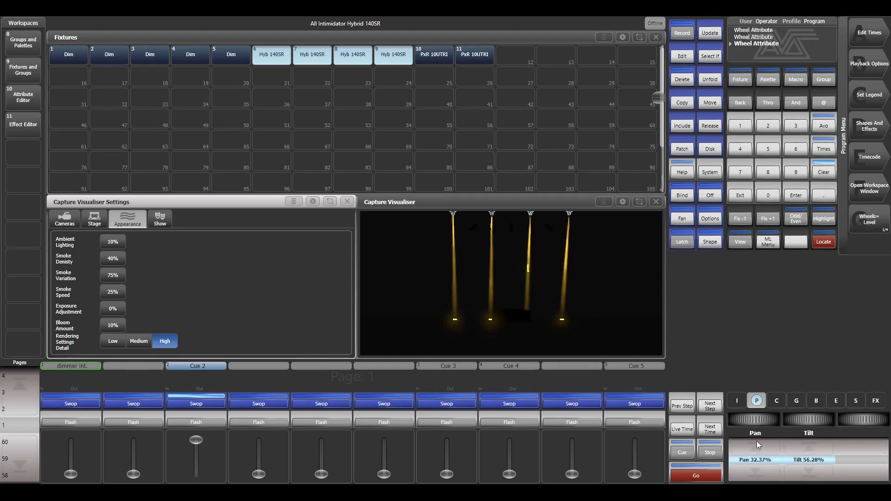
left_click(761, 475)
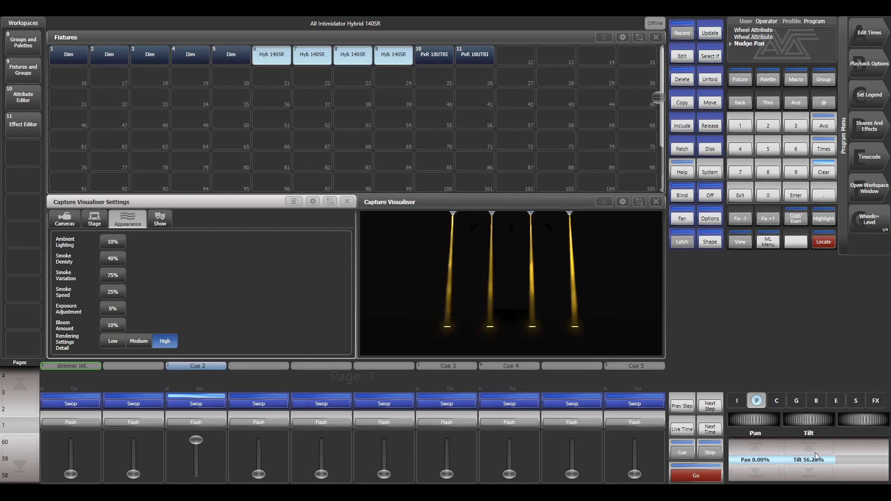
left_click(817, 475)
left_click(812, 474)
left_click(771, 450)
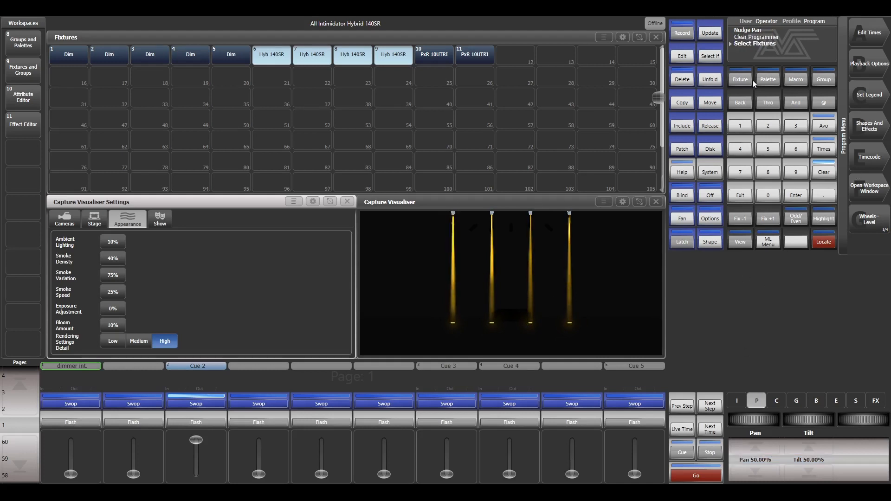
- Create a Pan / Tilt Circle shape on the four selected Hyb 140SR fixtures with the Shape Generator
left_click(868, 130)
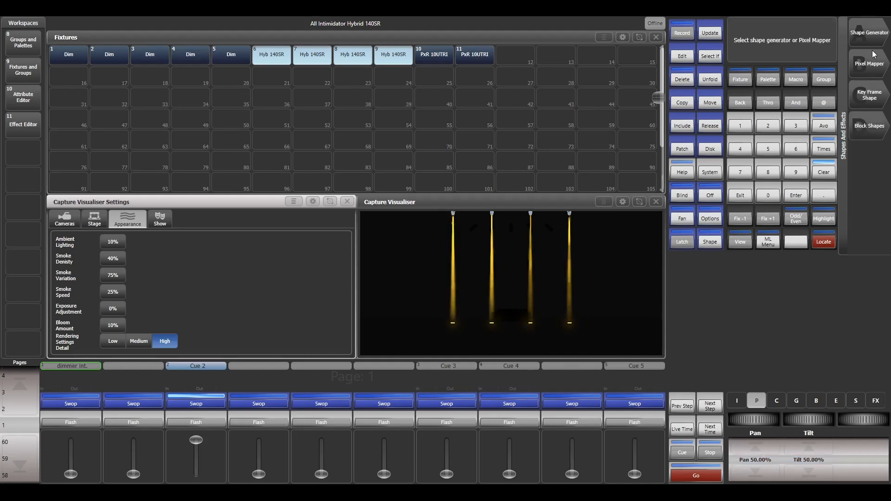
left_click(871, 39)
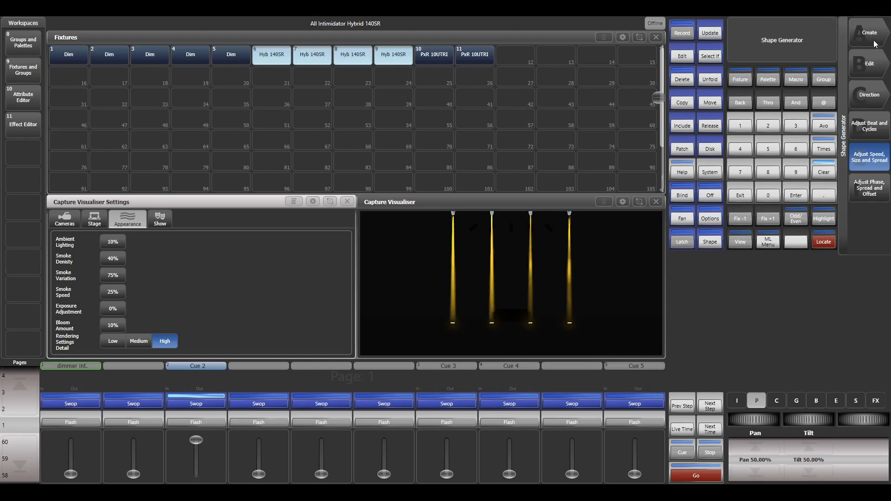
left_click(875, 44)
left_click(877, 70)
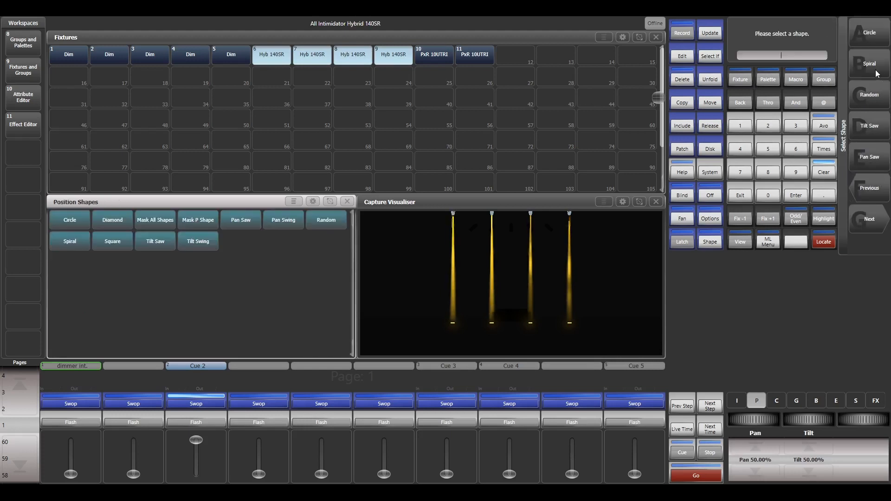
left_click(879, 36)
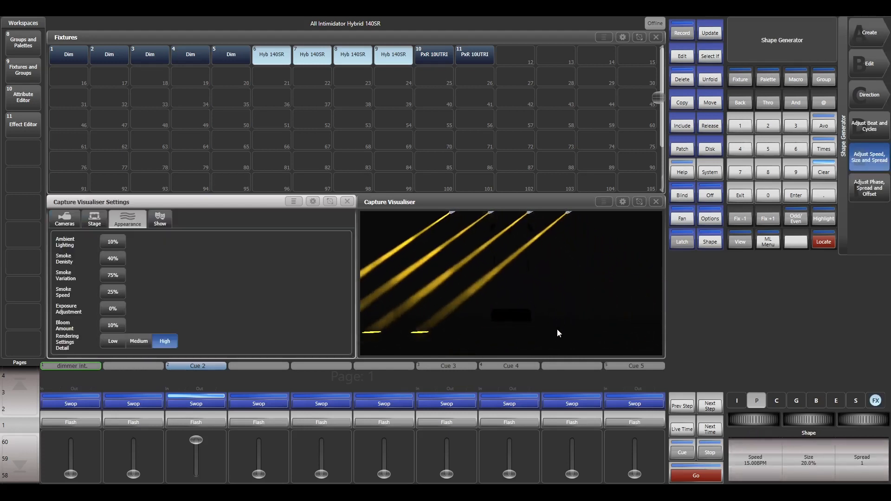
- Set the spread of the Pan / Tilt Circle shape to 2
left_click(863, 466)
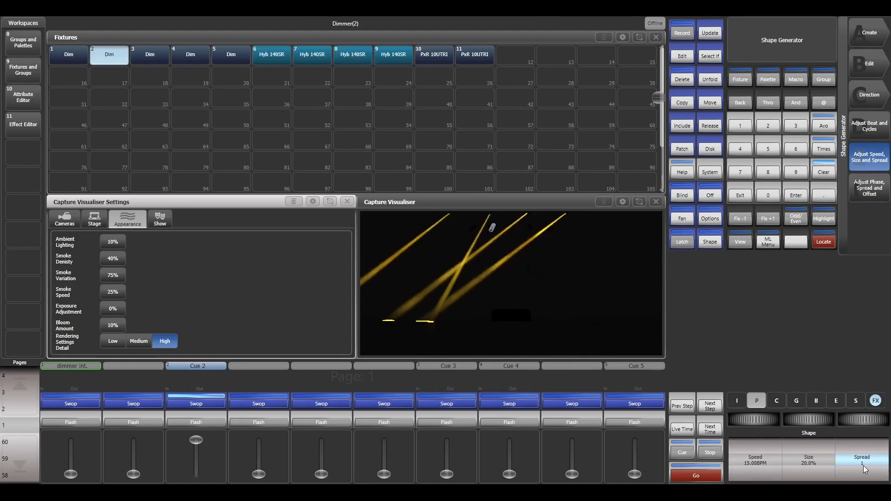
type("2")
key("Return")
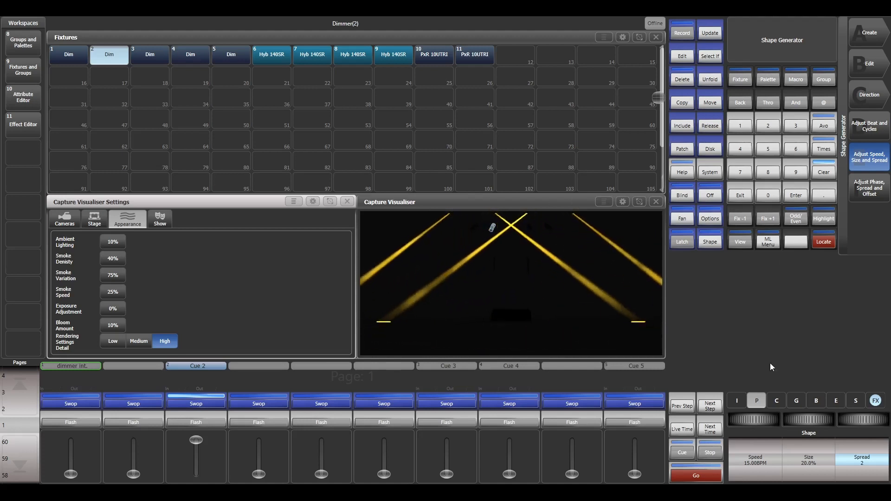
- Try a size of 3% for the circle shape, and settle on a size of 30%
left_click(807, 458)
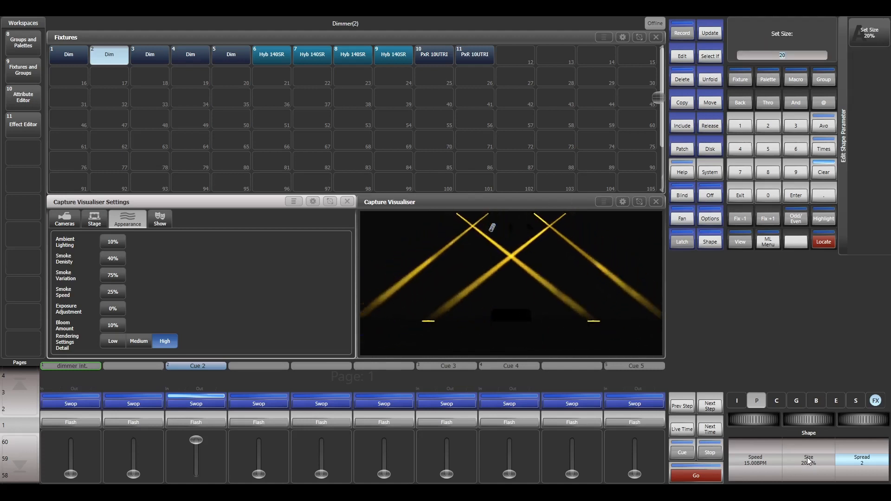
type("3")
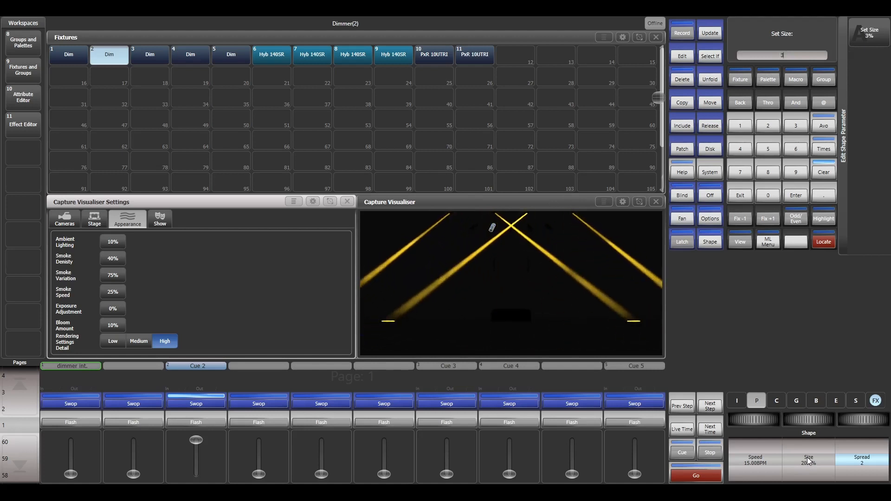
key("Return")
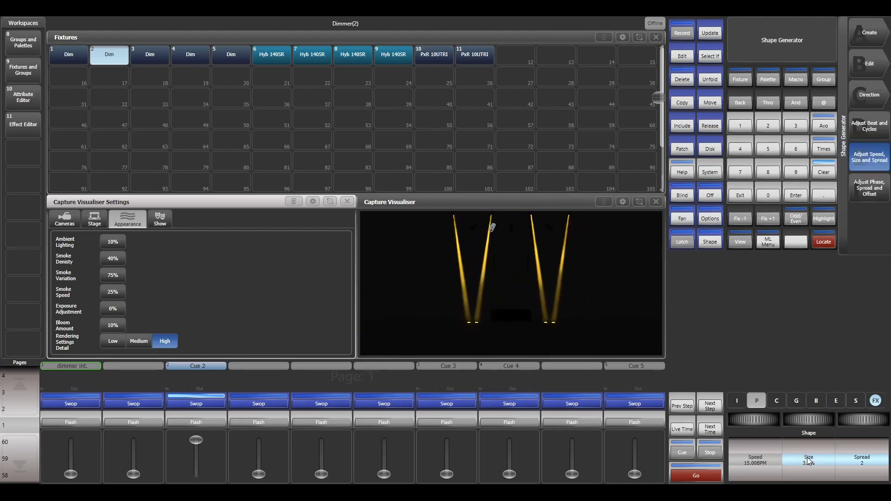
left_click(807, 458)
type("30")
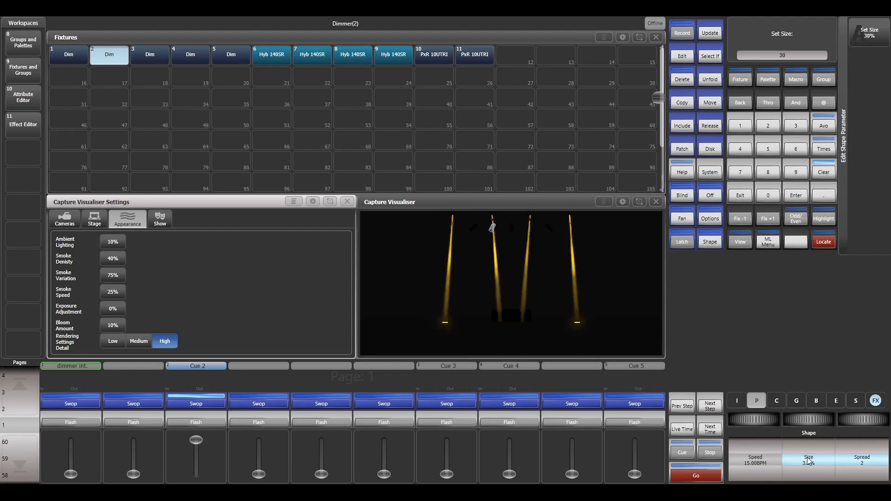
key("Return")
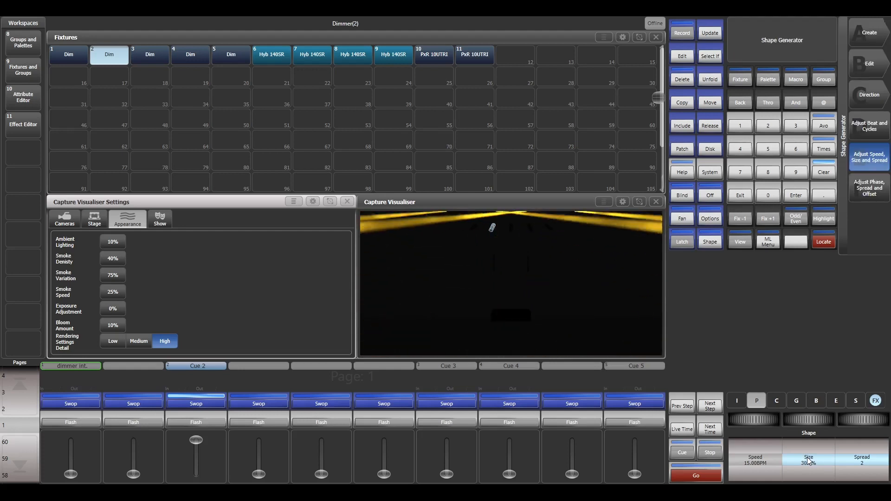
- Set the speed of the circle shape to 10 BPM
left_click(763, 463)
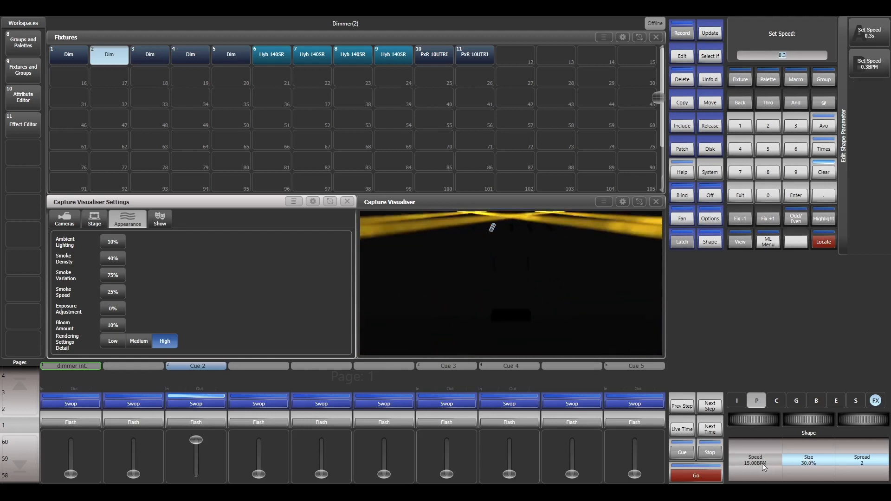
type("0.31")
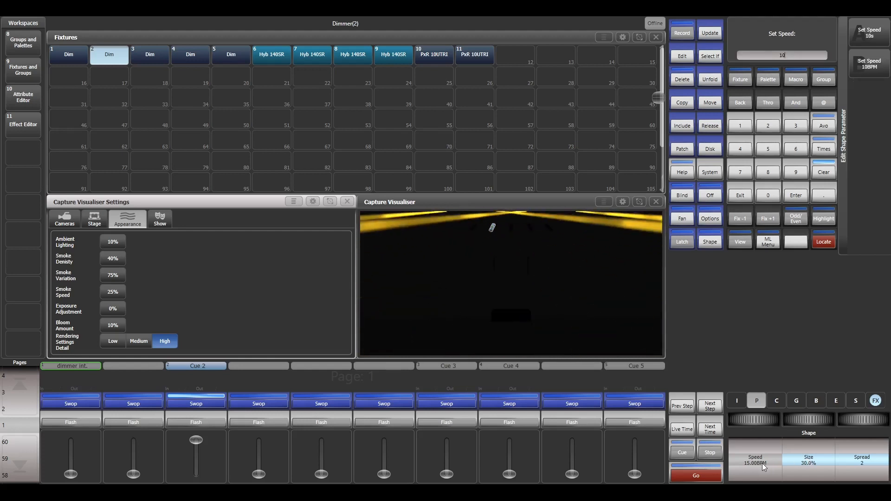
left_click(869, 61)
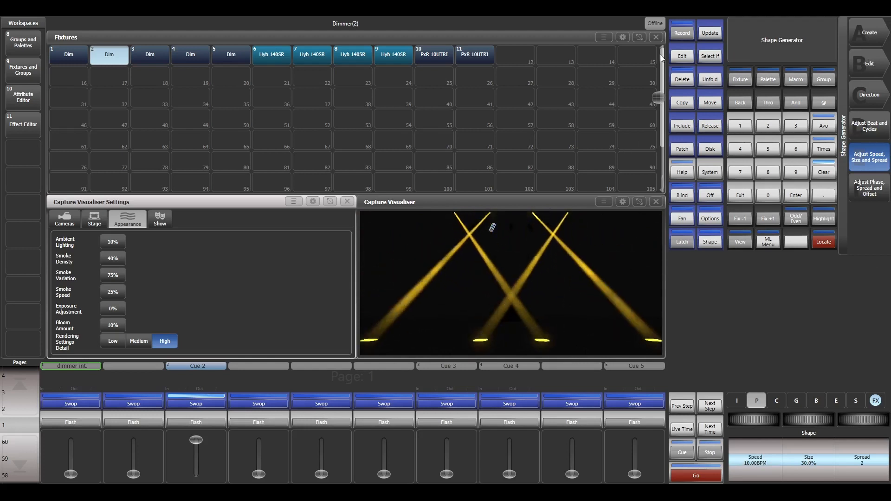
- Record the circle shape as a cue on the empty playback between Cue 4 and Cue 5, and clear the programmer
left_click(682, 34)
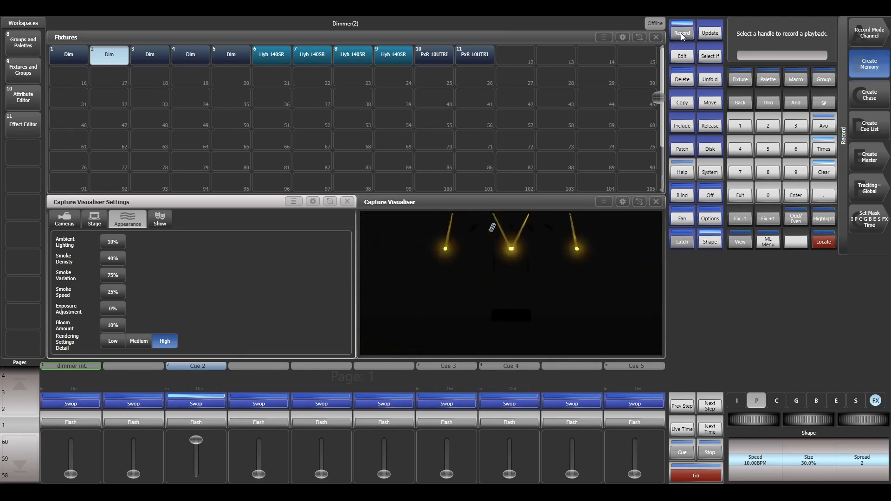
left_click(564, 374)
left_click(823, 172)
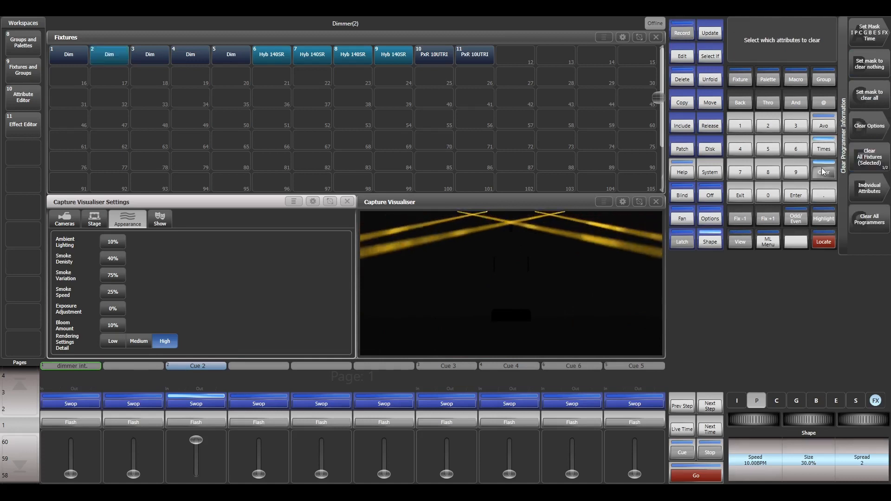
- Test Cue 6 by flashing it over Cue 2, lowering Cue 2, and running Cue 6 at full while raising Cue 2 partway
left_click(593, 425)
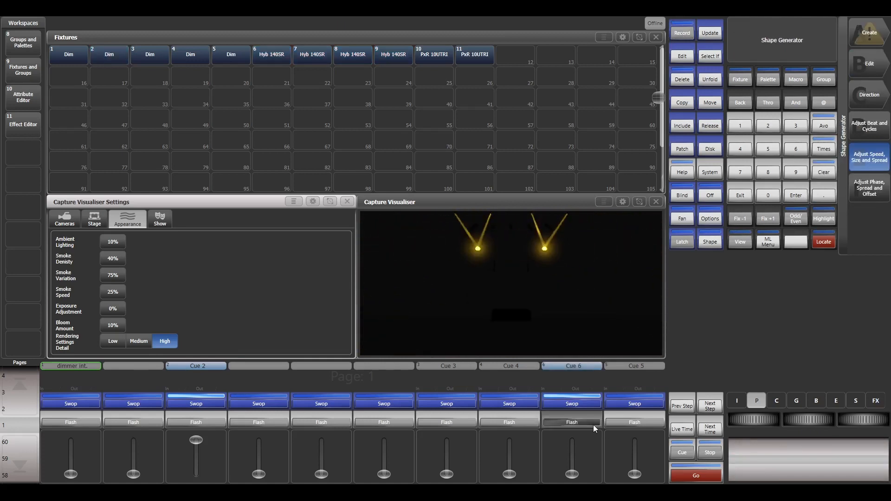
left_click_drag(594, 426, 594, 425)
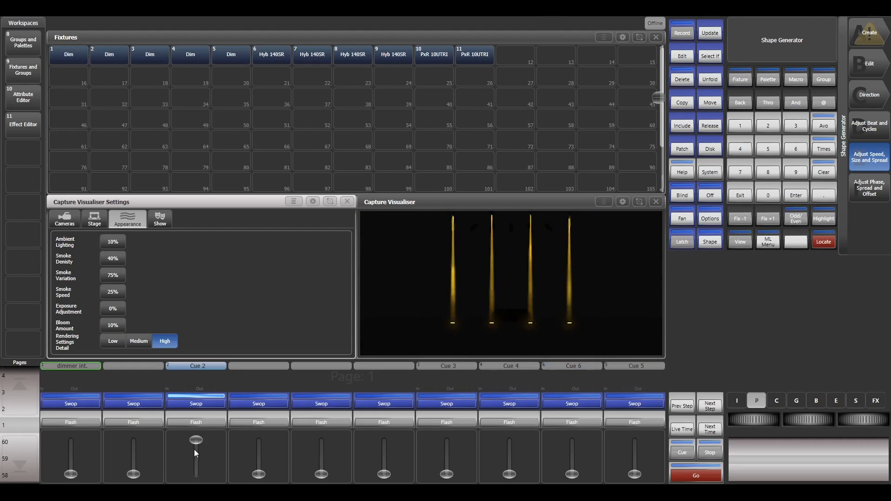
left_click_drag(196, 442, 196, 473)
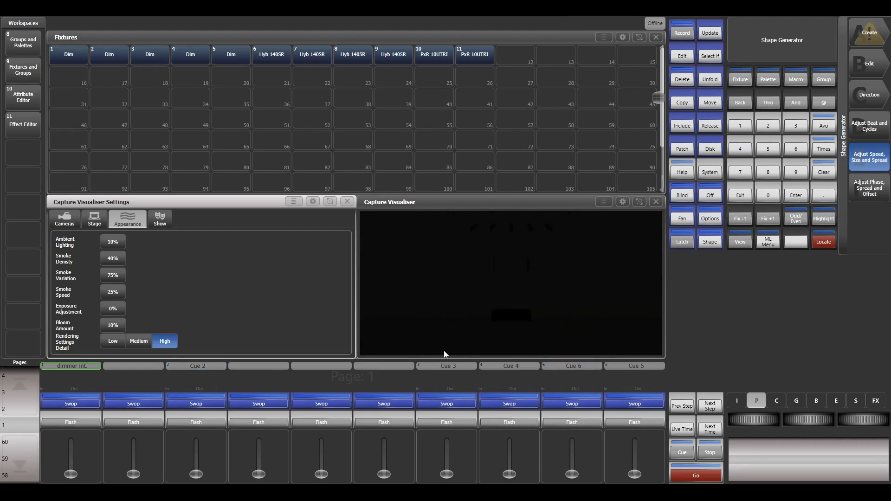
mouse_move(563, 422)
left_mouse_down()
mouse_move(564, 429)
mouse_move(574, 418)
left_mouse_up()
left_click_drag(572, 472, 574, 436)
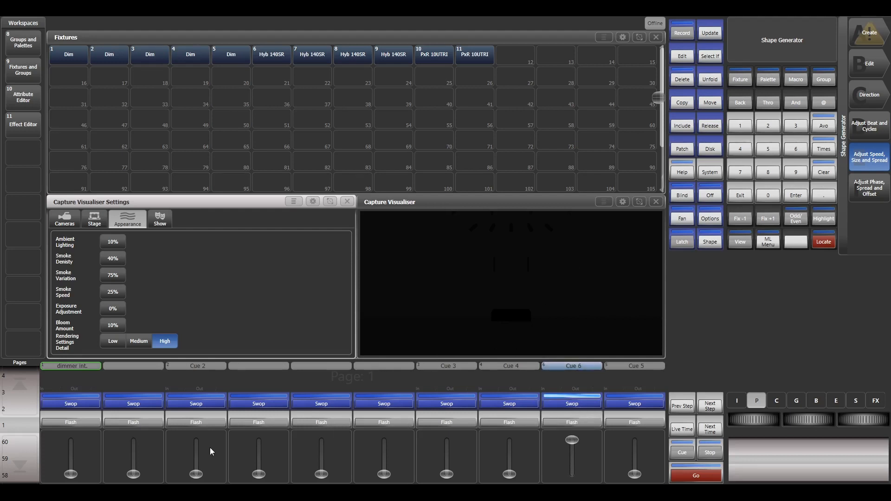
left_click_drag(194, 476, 196, 466)
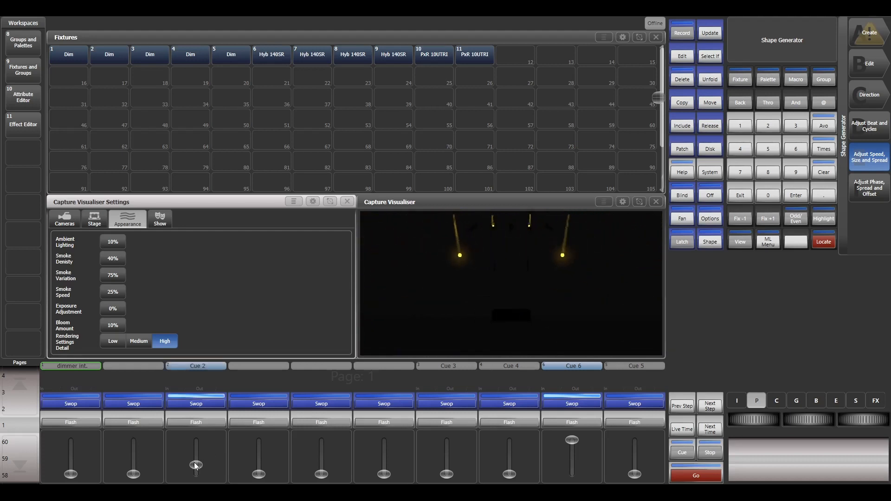
- Set the Dimmer of the two PxR 10UTRI fixtures 10 and 11 to 100%
left_click_drag(436, 55, 472, 55)
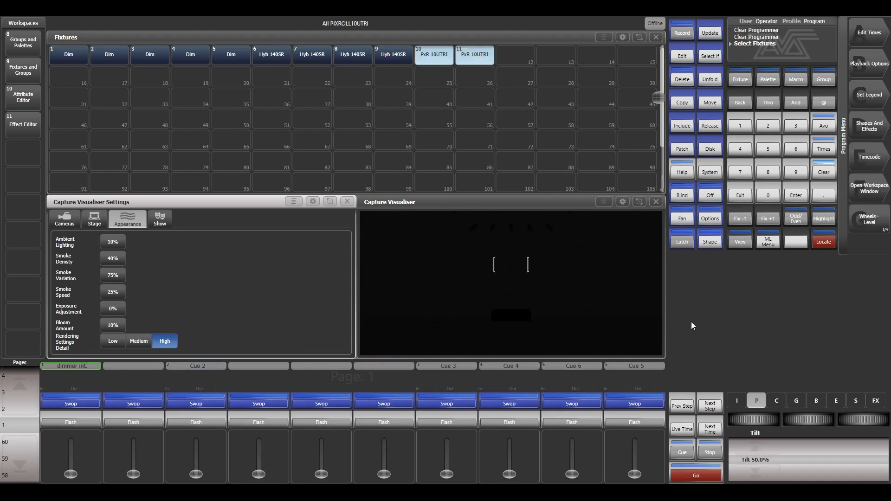
left_click(735, 402)
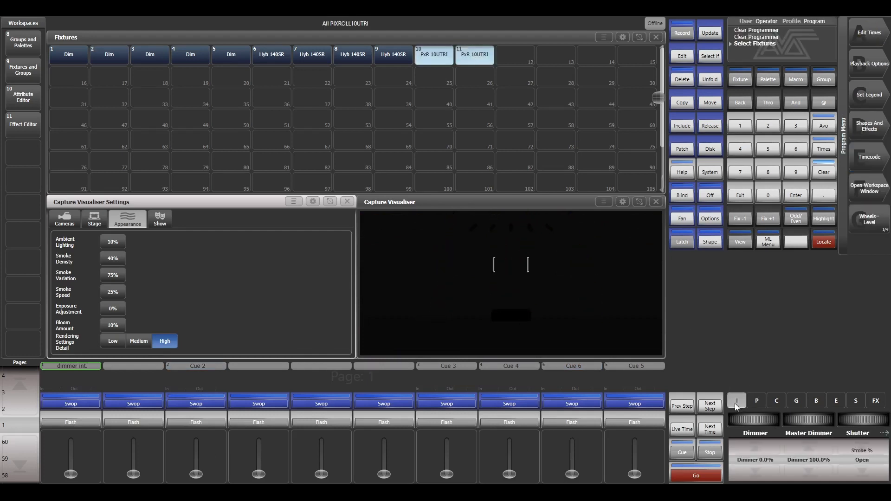
left_click(757, 442)
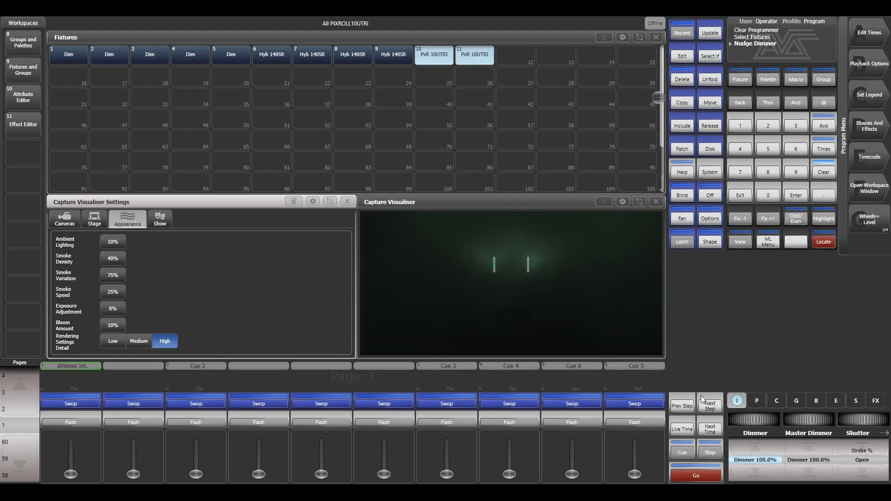
- Record the PxR 10UTRI dimmer level as a cue on the empty playback between dimmer int. and Cue 2, and clear the programmer
left_click(686, 32)
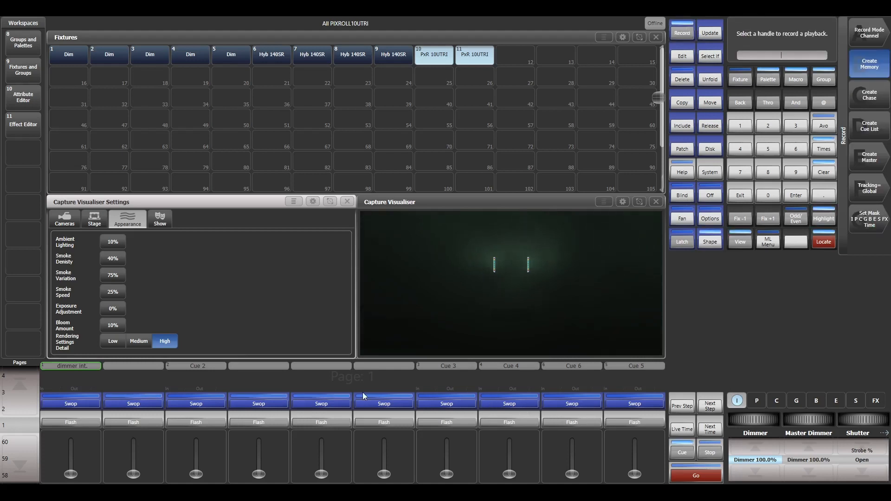
left_click(145, 404)
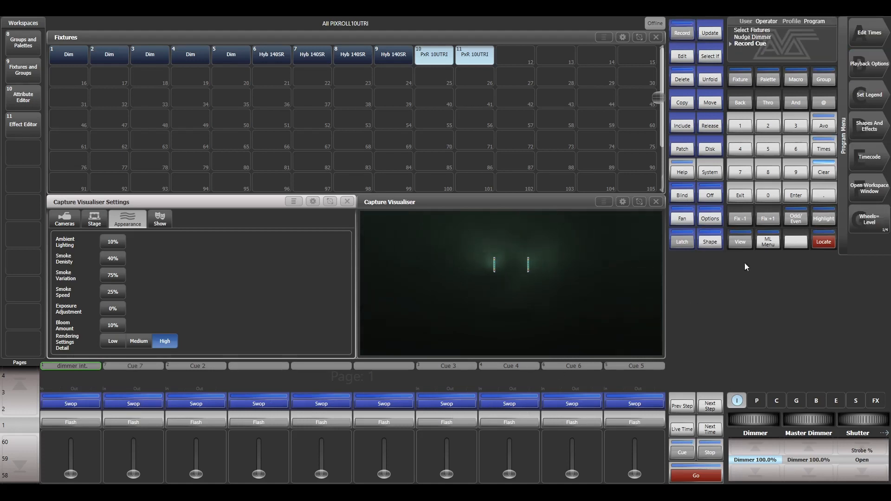
left_click(829, 173)
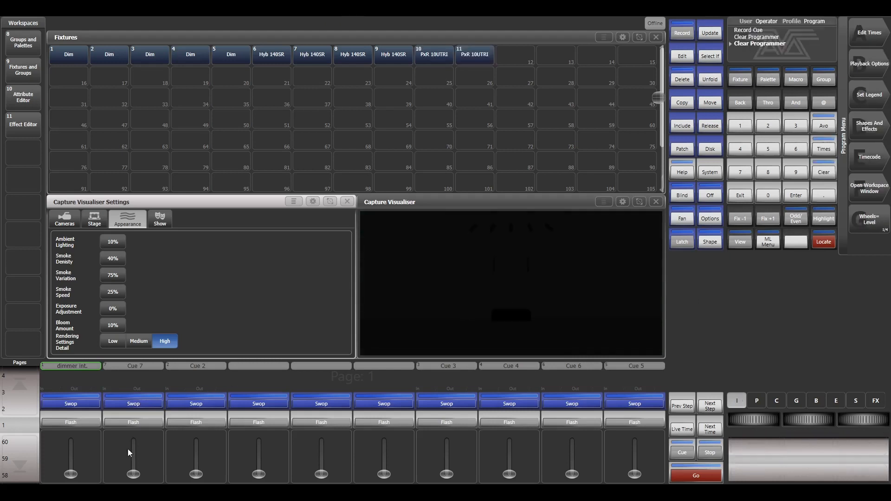
- With Cue 7 raised slightly, set Red, Green and Blue of both PxR 10UTRI fixtures to 100% and clear the programmer
left_click_drag(134, 472, 133, 468)
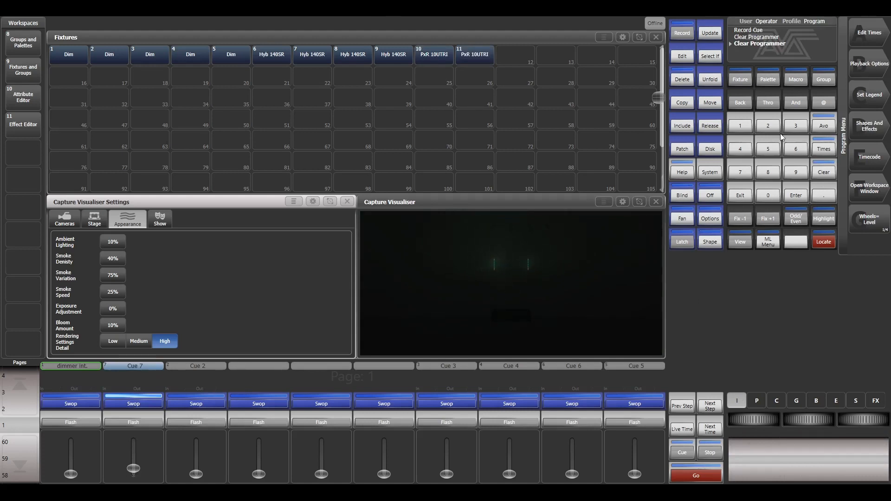
left_click(782, 402)
left_click_drag(439, 54, 514, 58)
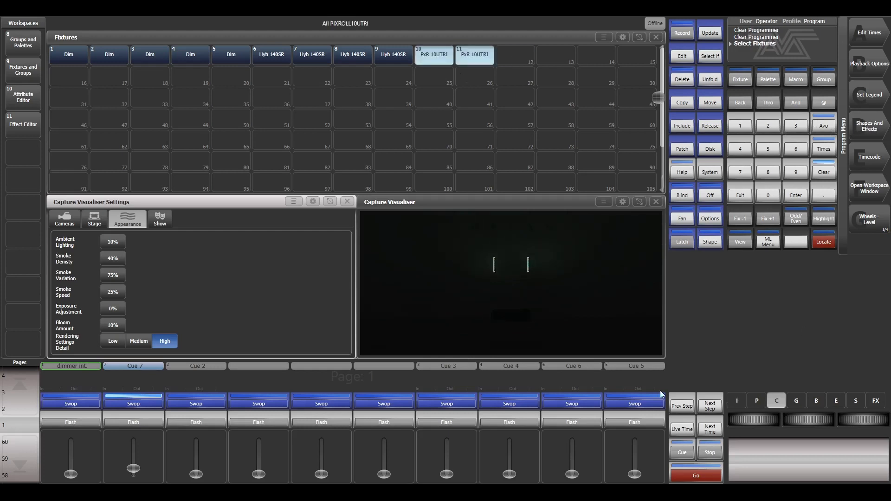
left_click(767, 405)
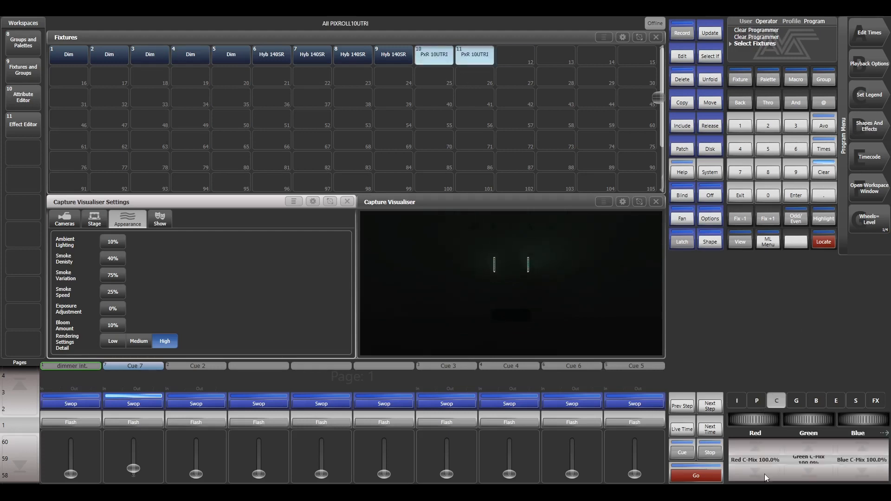
left_click(807, 447)
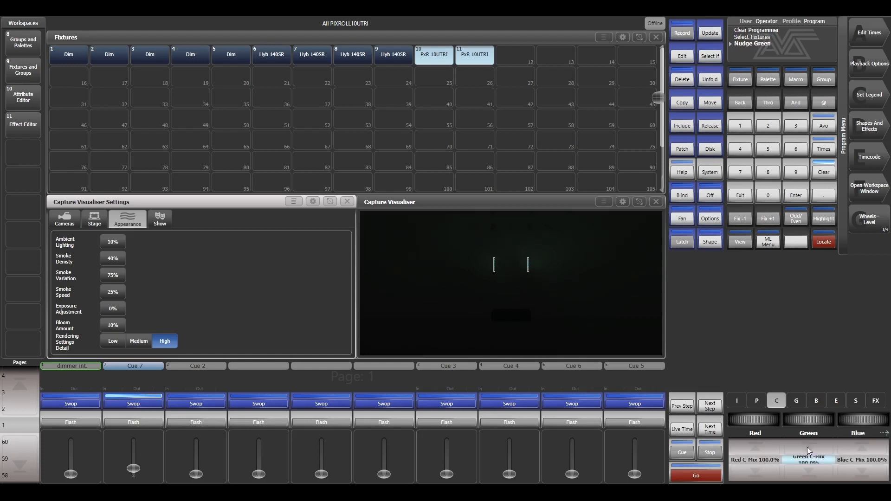
left_click(840, 447)
left_click(769, 446)
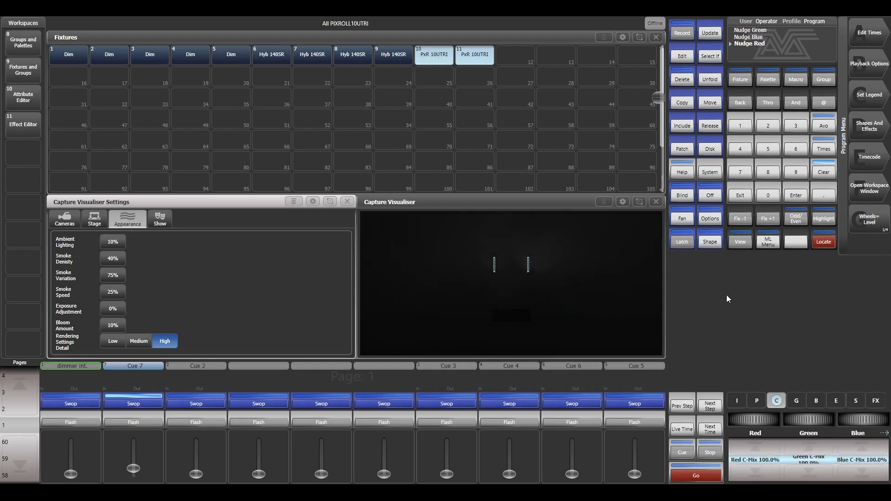
left_click(824, 172)
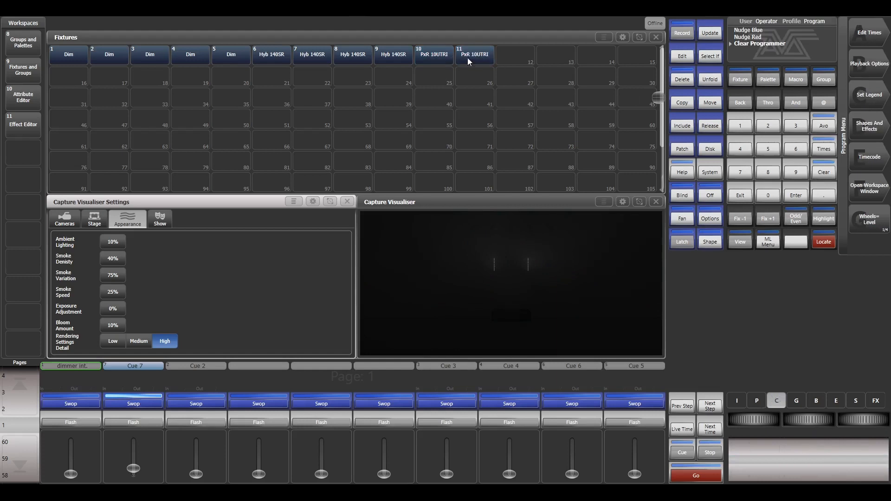
- Start a Rainbow RGB colour shape on both PxR 10UTRI fixtures, running on sub fixtures (linear), with Cue 7 raised to full
left_click_drag(440, 54, 469, 56)
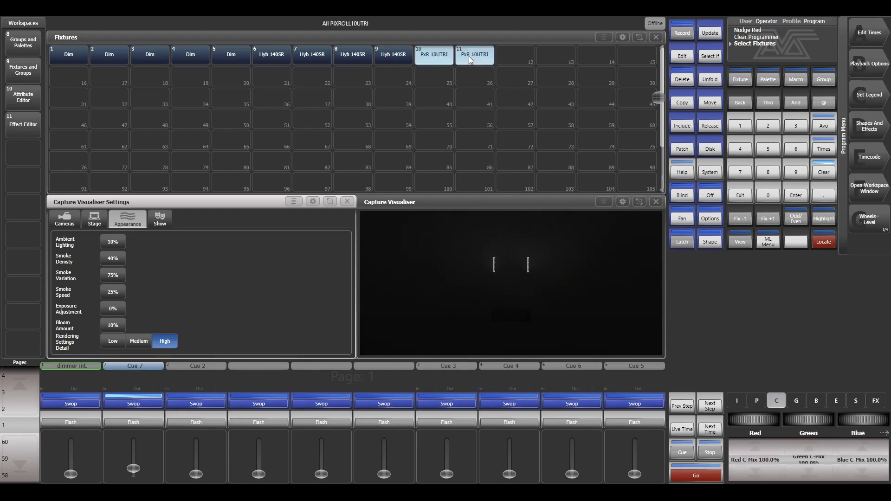
left_click(861, 125)
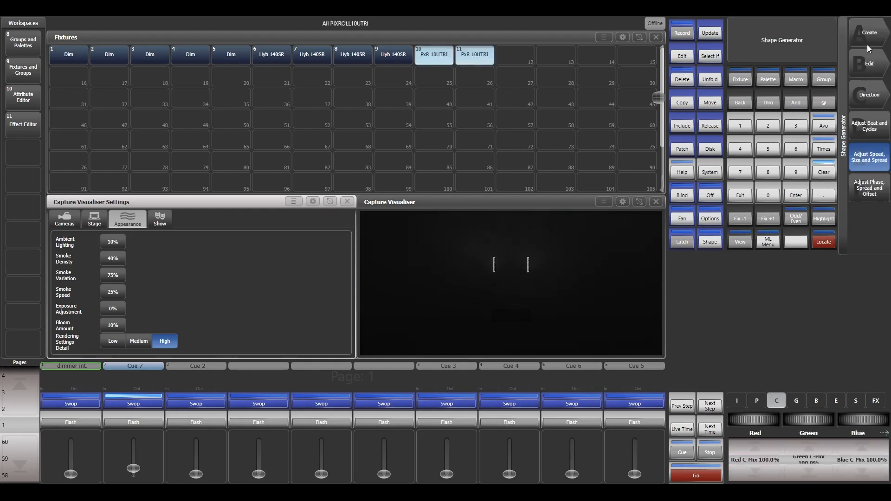
left_click(866, 43)
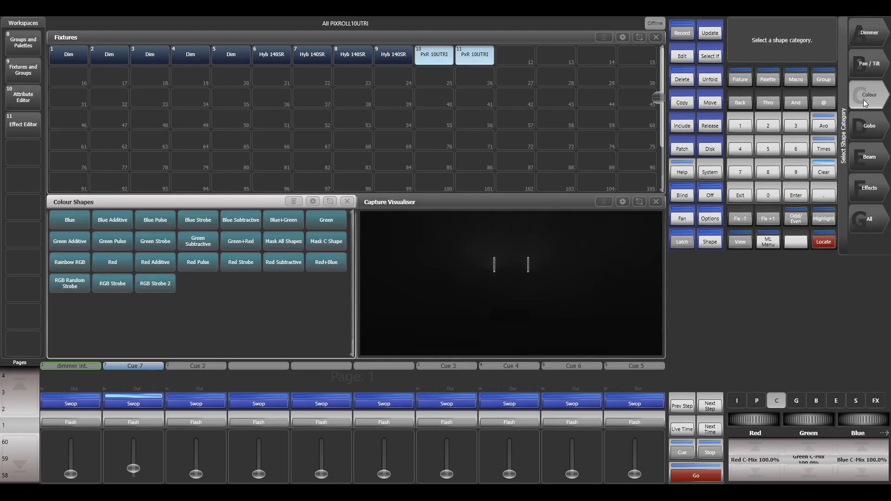
left_click(863, 100)
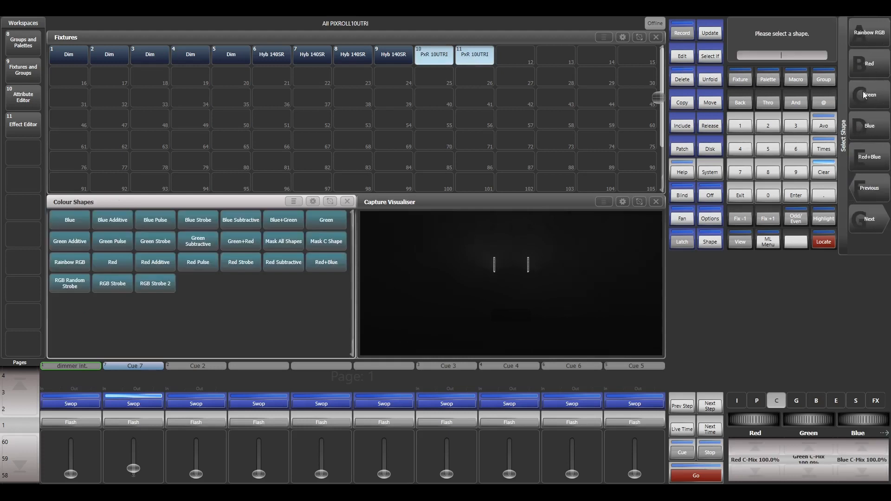
left_click(870, 35)
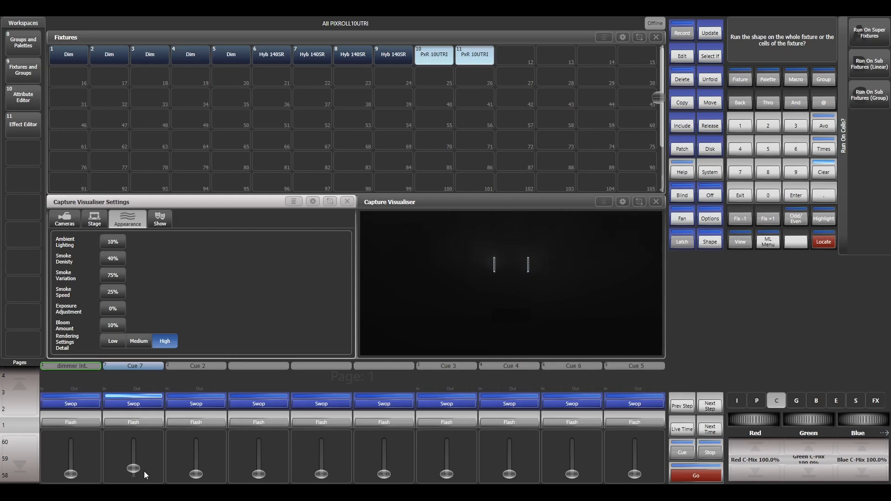
left_click_drag(138, 469, 139, 451)
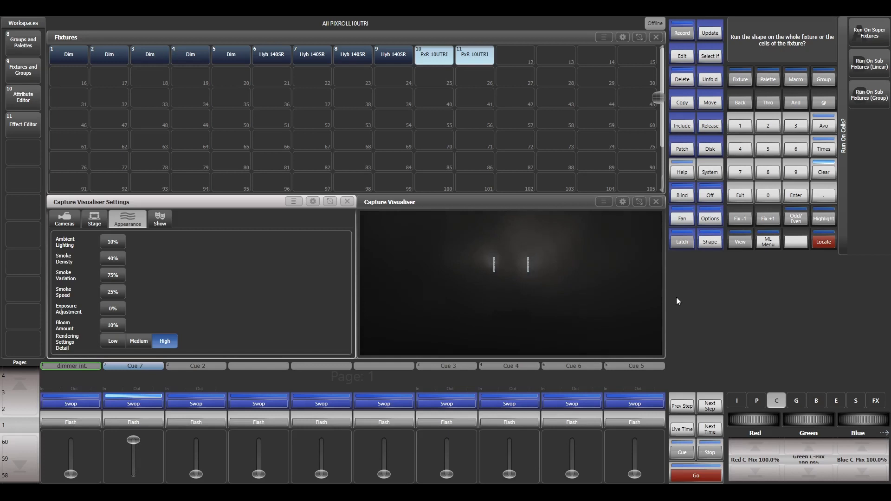
left_click(874, 69)
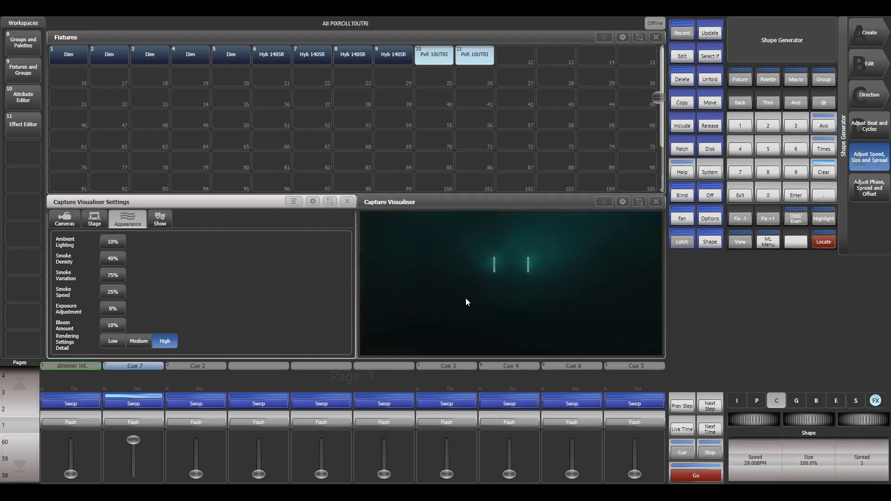
- Set the spread of the Rainbow RGB shape to 20
left_click(862, 460)
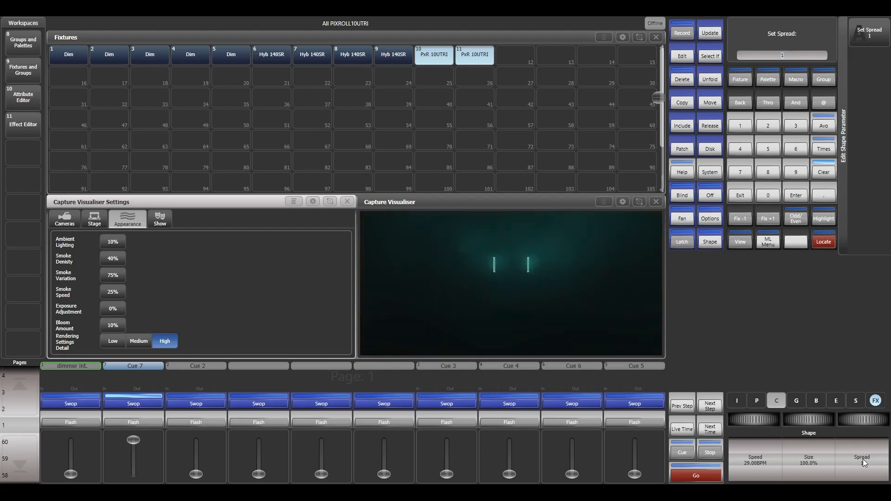
type("20")
key("Return")
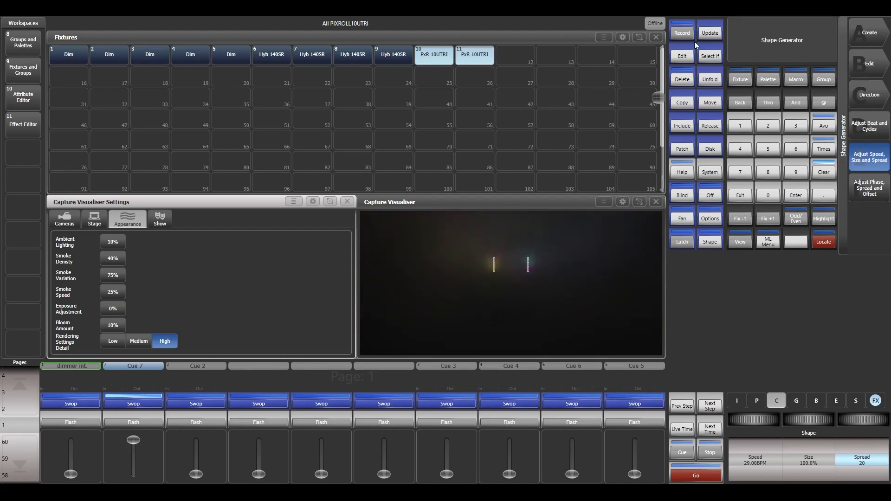
- Record the Rainbow RGB shape as a cue on the empty playback just before Cue 3, and clear the programmer
left_click(682, 33)
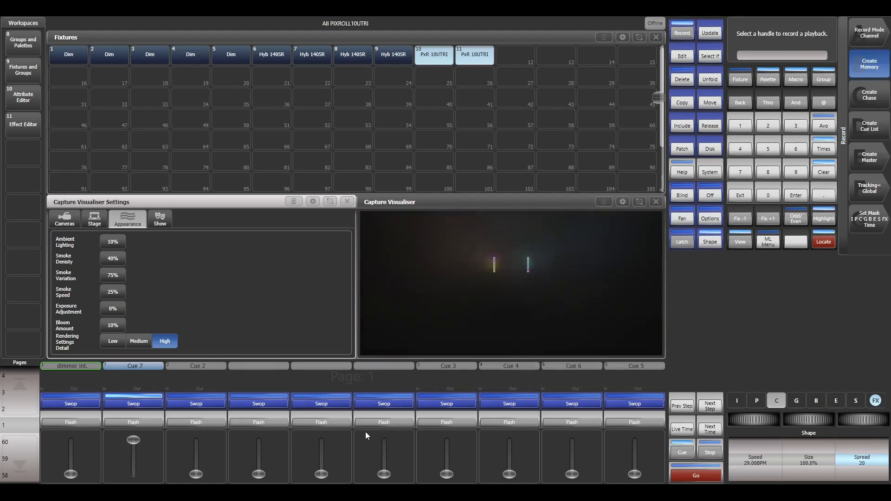
left_click(386, 393)
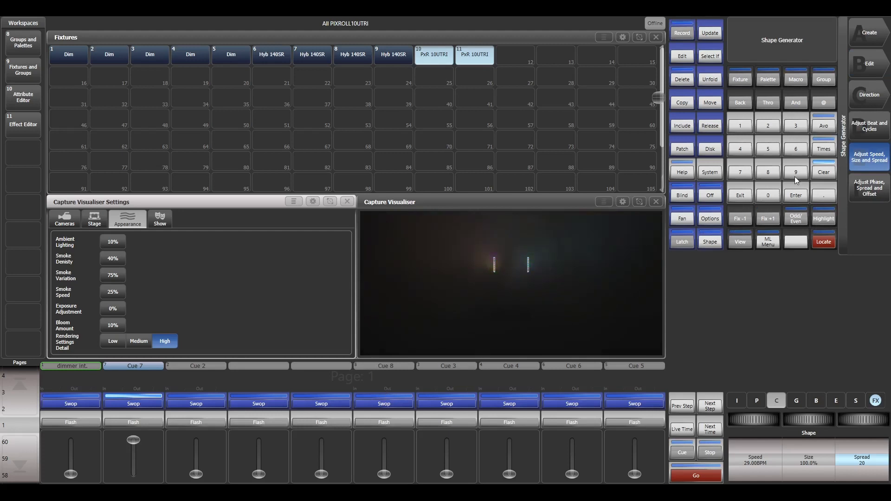
left_click(815, 175)
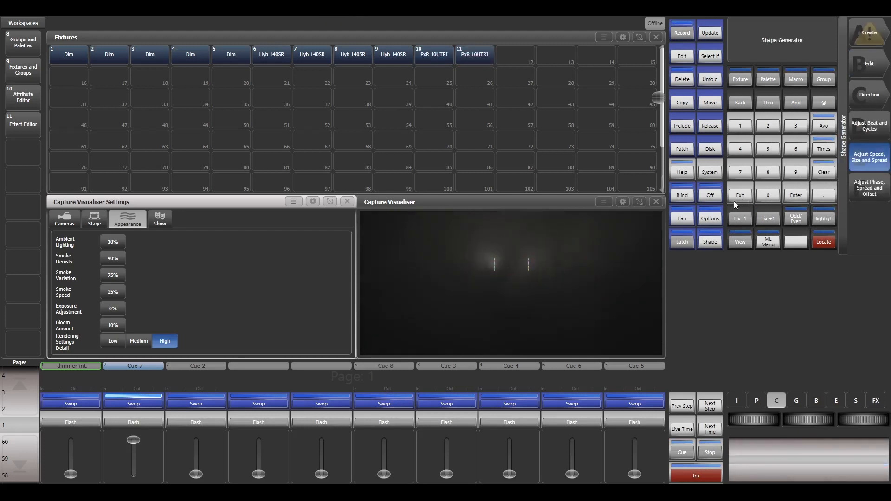
- Test Cue 8 over Cue 7 by raising it to full, lowering it to zero and flashing it
left_click(384, 474)
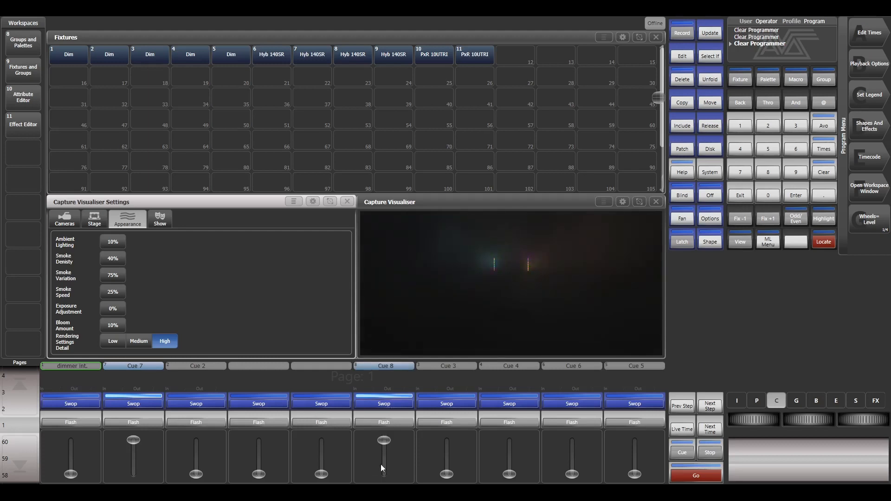
right_click(381, 466)
left_click(393, 423)
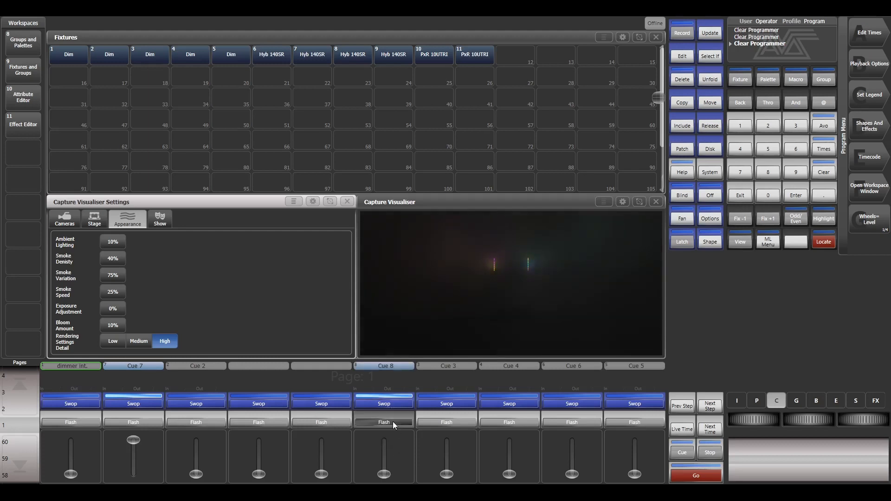